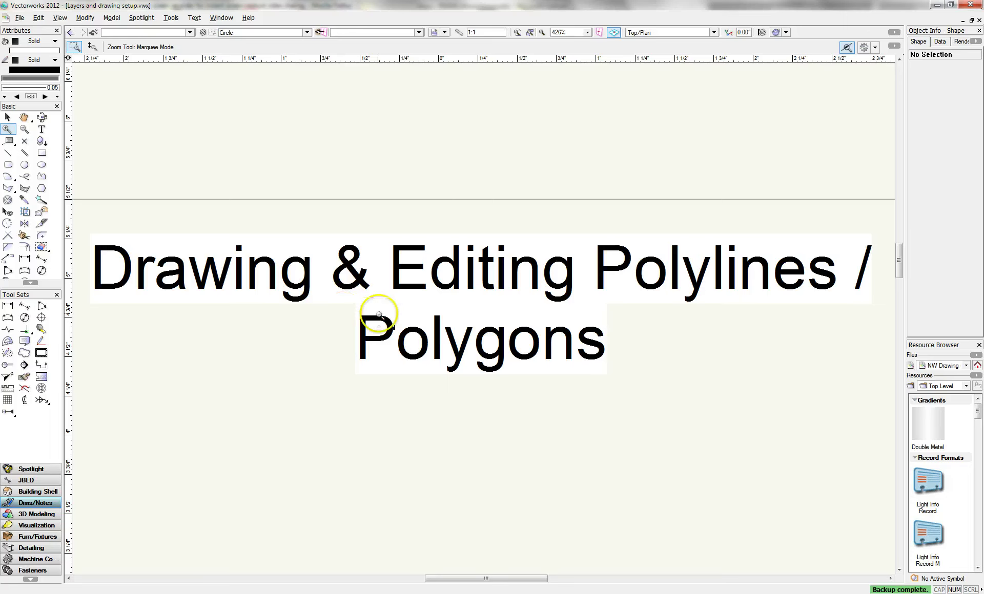
Zoom out from 426% to 126% so the whole title page shows.
left_click(71, 33)
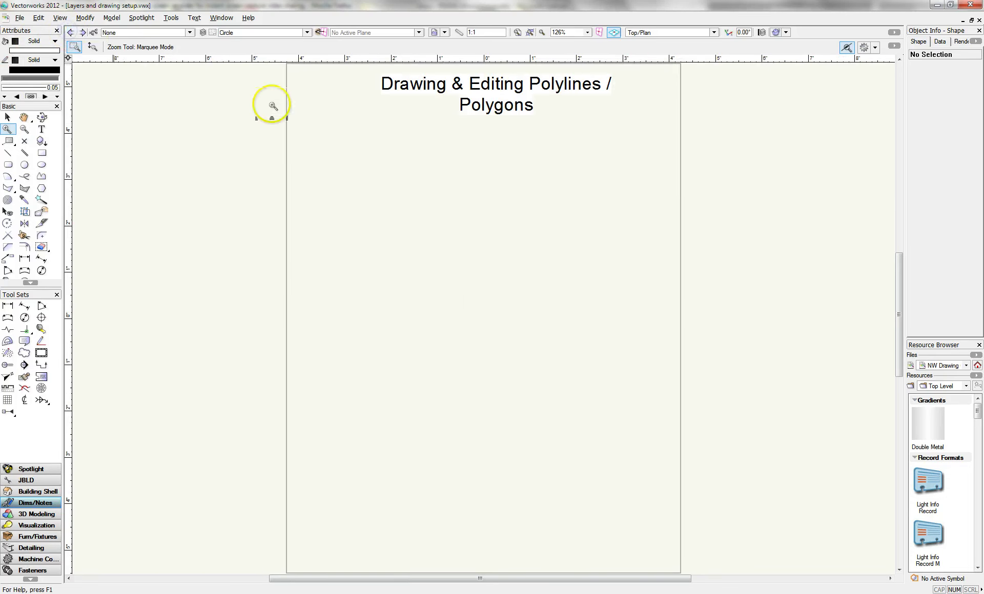
Activate the Polyline tool in the Basic palette.
left_click(41, 177)
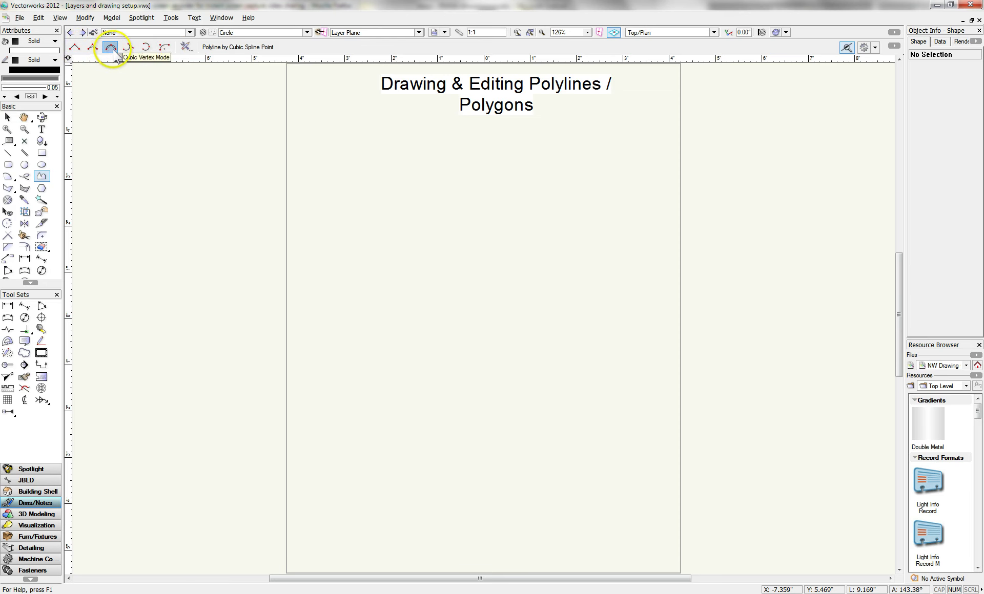
Draw a closed eight-corner notched polygon below the title in Corner Vertex mode.
left_click(75, 47)
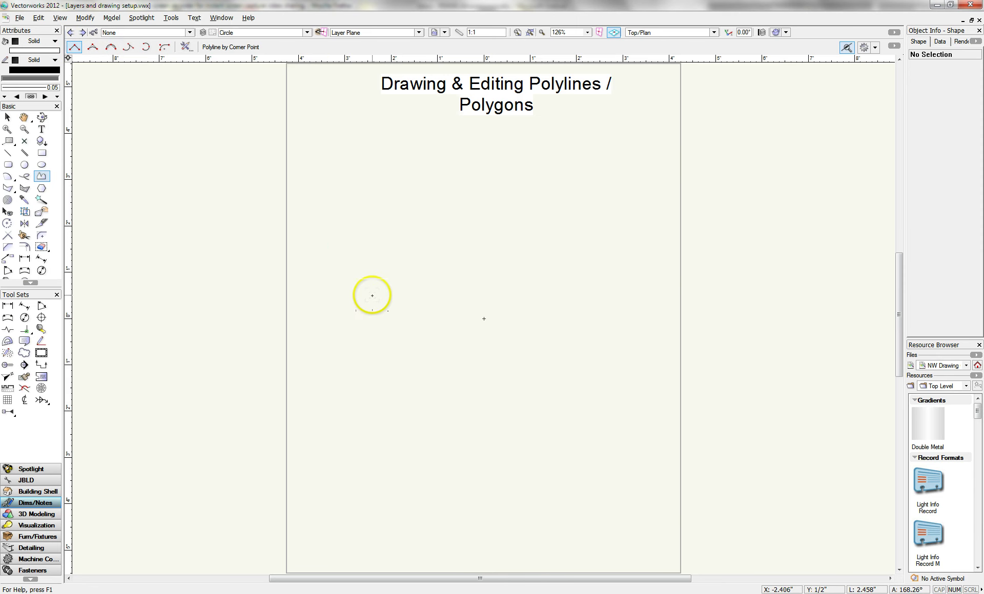
left_click(367, 284)
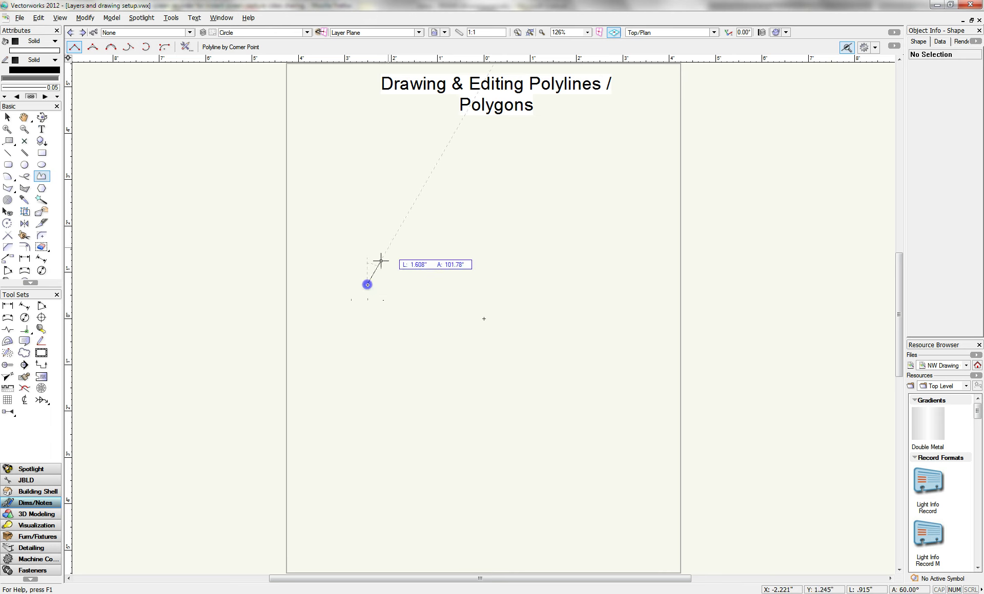
left_click(447, 178)
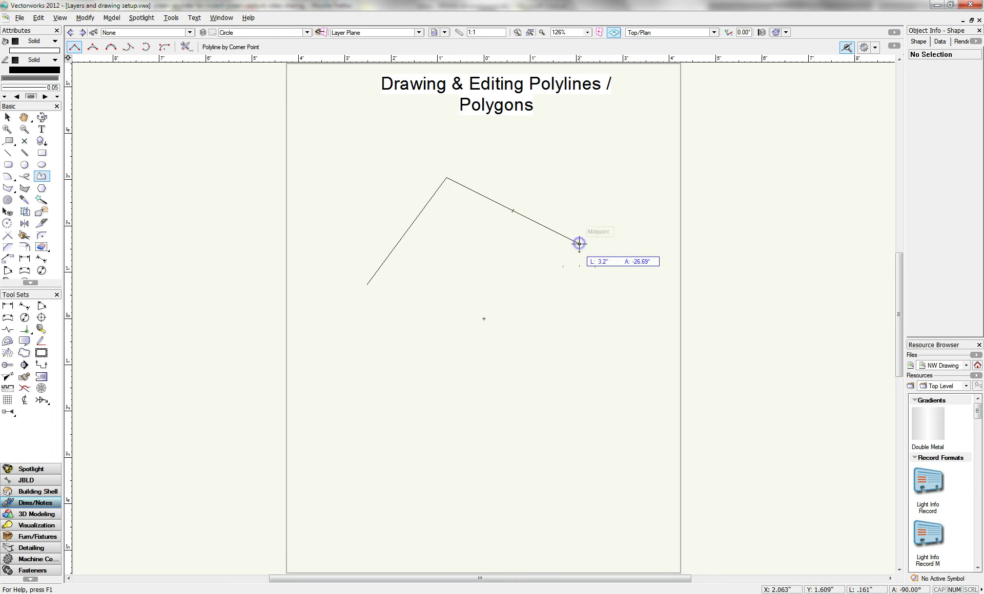
left_click(579, 244)
left_click(527, 294)
left_click(495, 240)
left_click(458, 304)
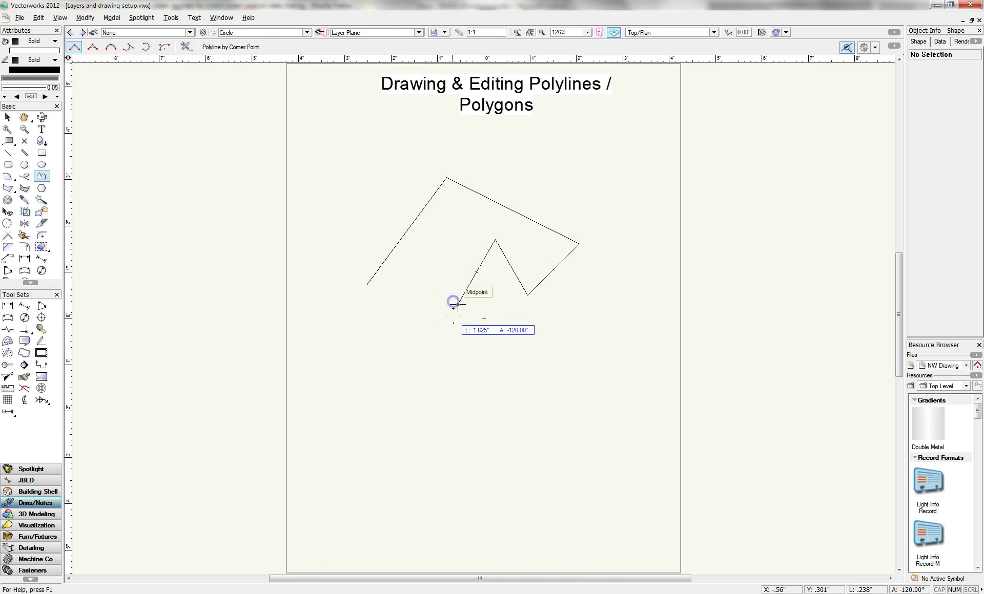
left_click(458, 409)
left_click(339, 385)
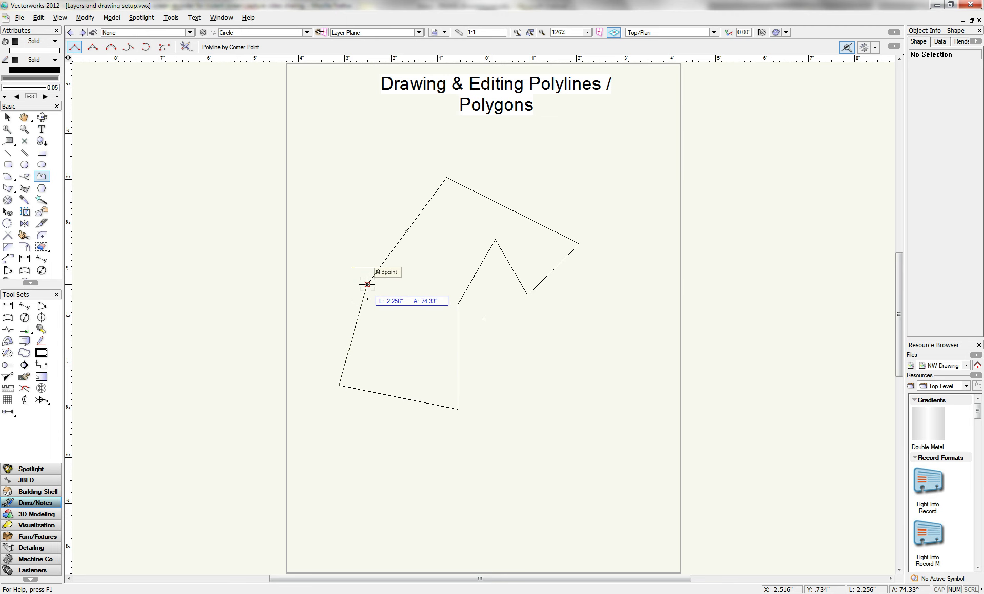
left_click(367, 284)
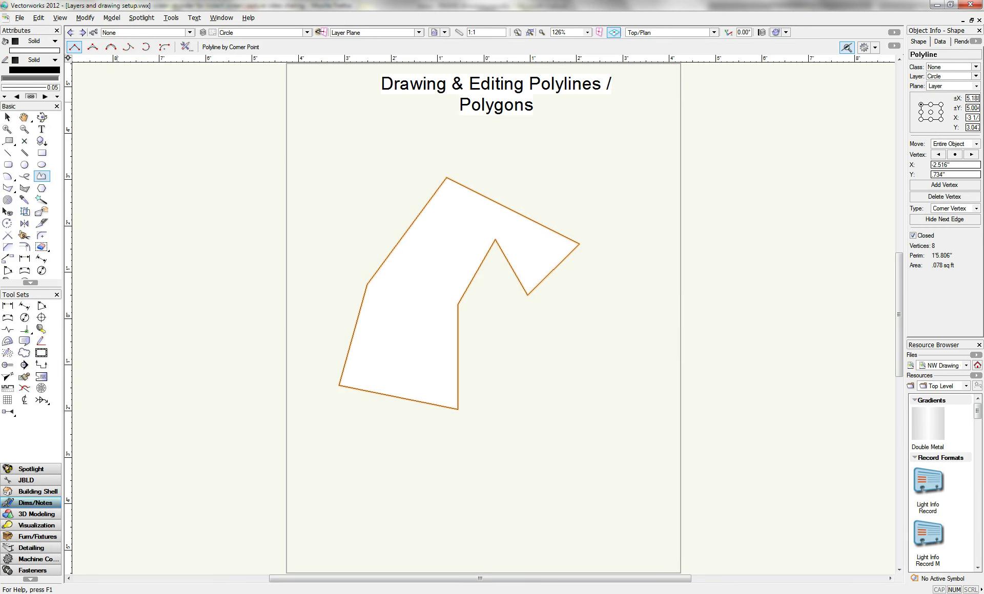
Give the eight-corner polygon a cyan fill.
left_click(28, 49)
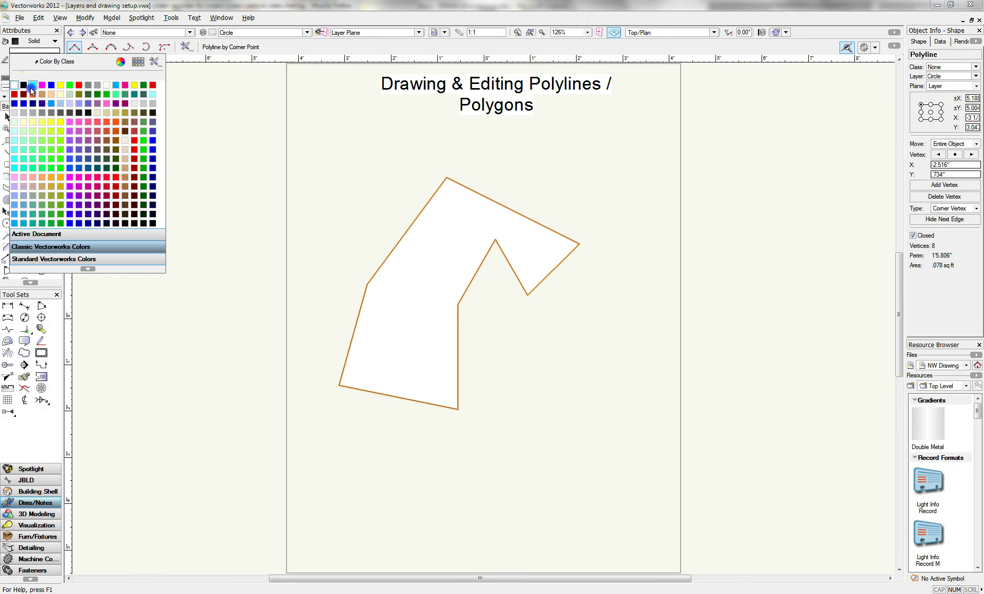
left_click(31, 87)
left_click(946, 61)
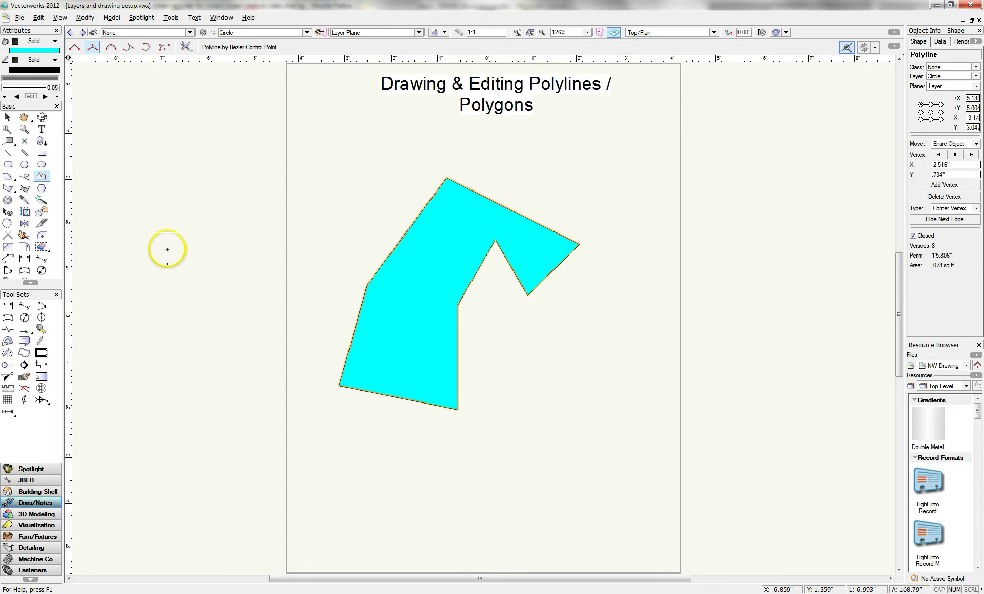
Draw a closed, looping 12-vertex Bezier shape left of the cyan polygon.
left_click(164, 259)
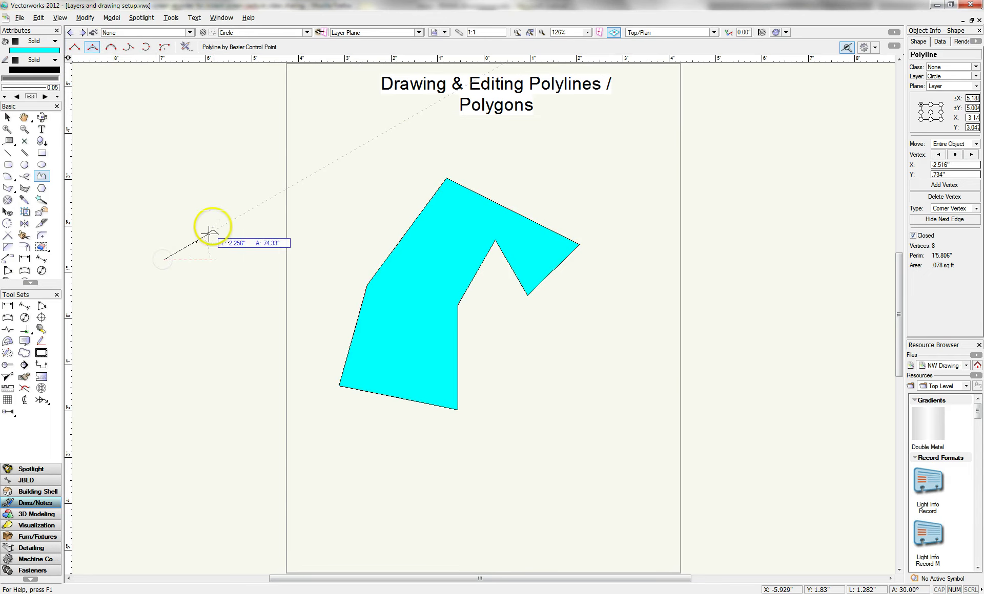
left_click(326, 164)
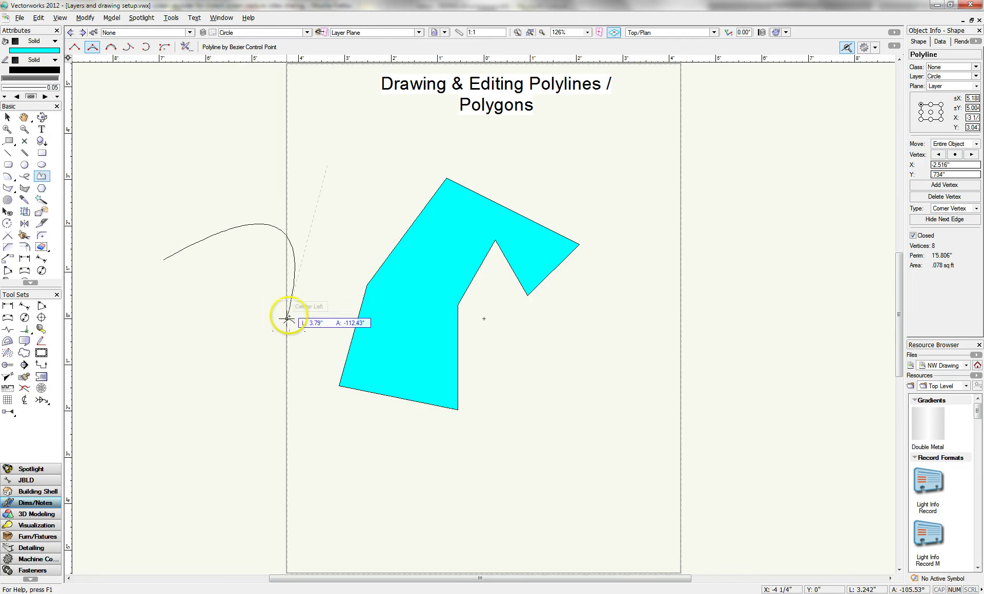
left_click(301, 291)
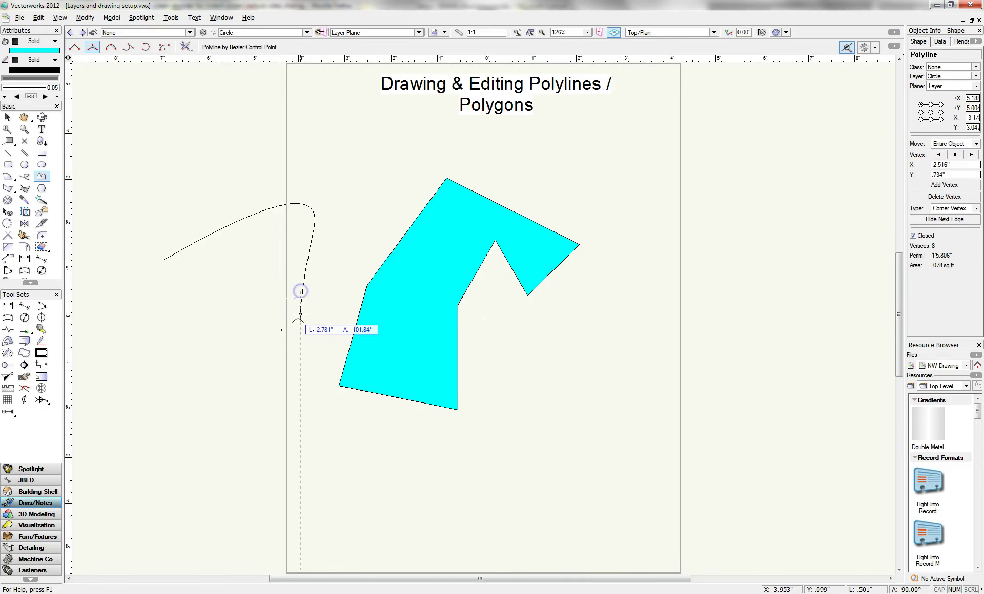
left_click_drag(300, 315, 185, 153)
left_click(204, 101)
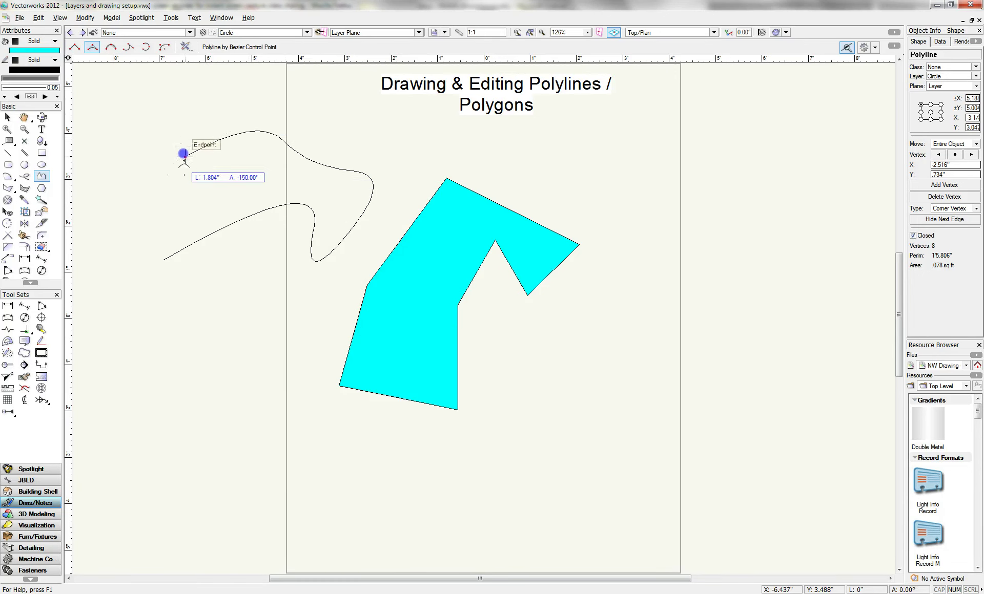
left_click_drag(219, 191, 228, 193)
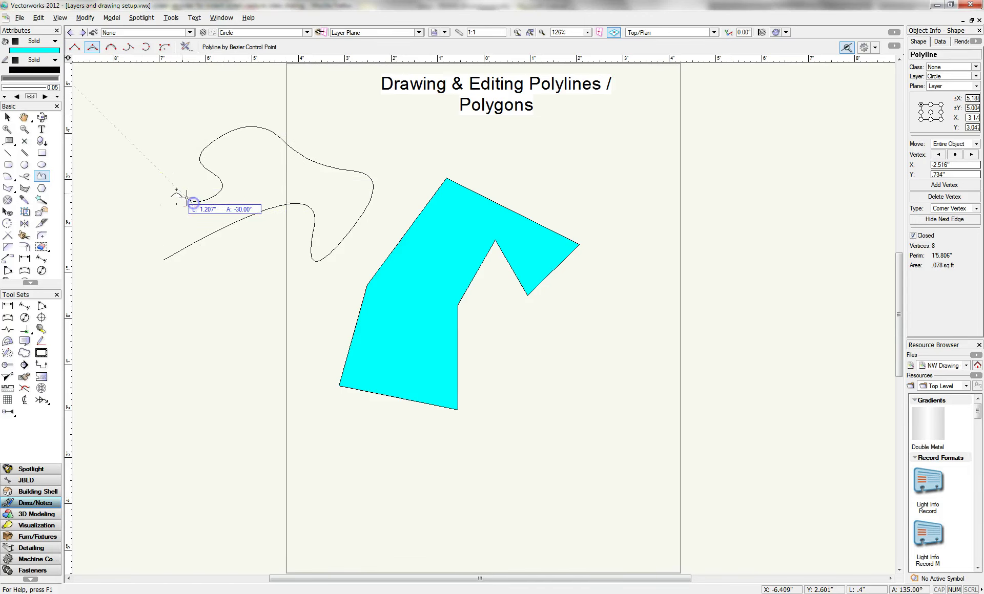
left_click(104, 183)
left_click_drag(110, 270, 165, 260)
left_click(421, 310)
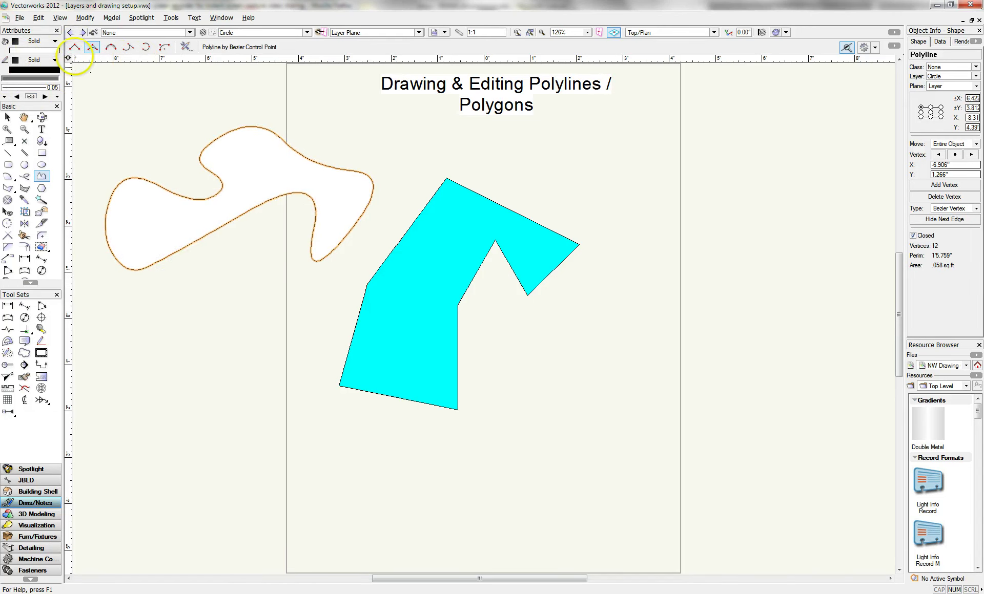
Draw a closed 7-vertex shape with three straight corners and Bezier curves below right.
left_click(74, 47)
left_click(508, 411)
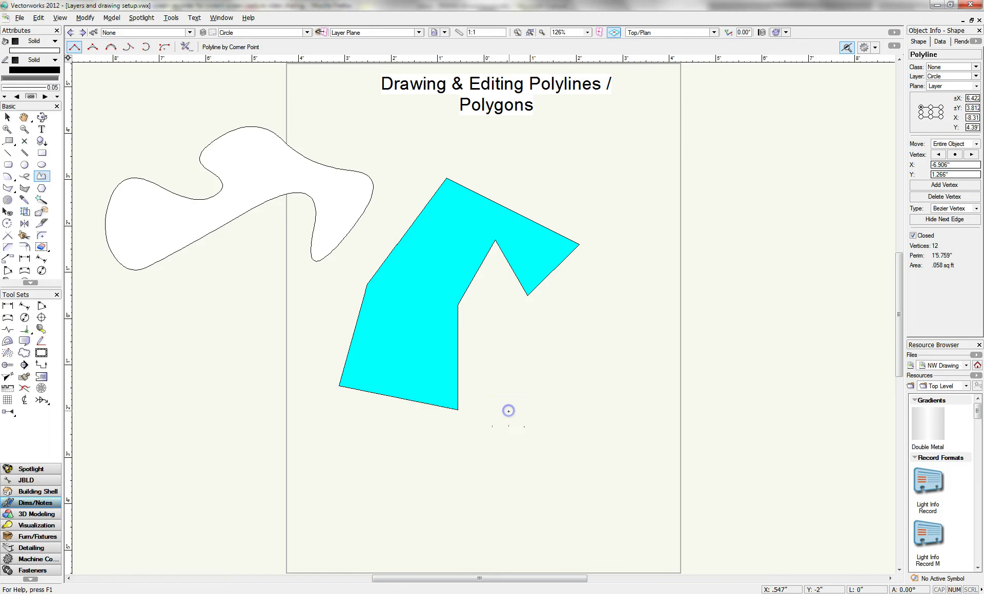
left_click(573, 348)
left_click(645, 388)
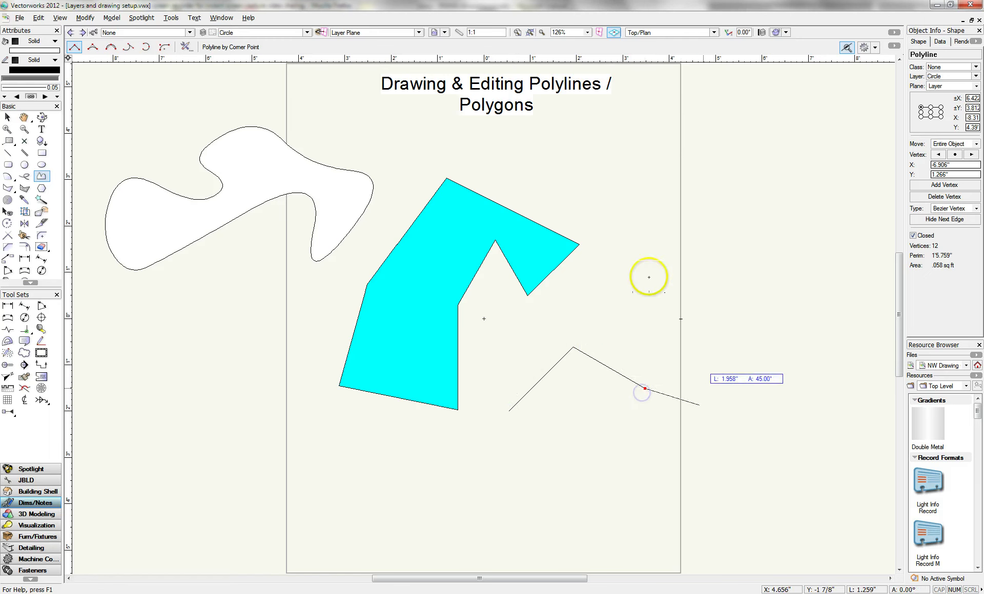
left_click(91, 47)
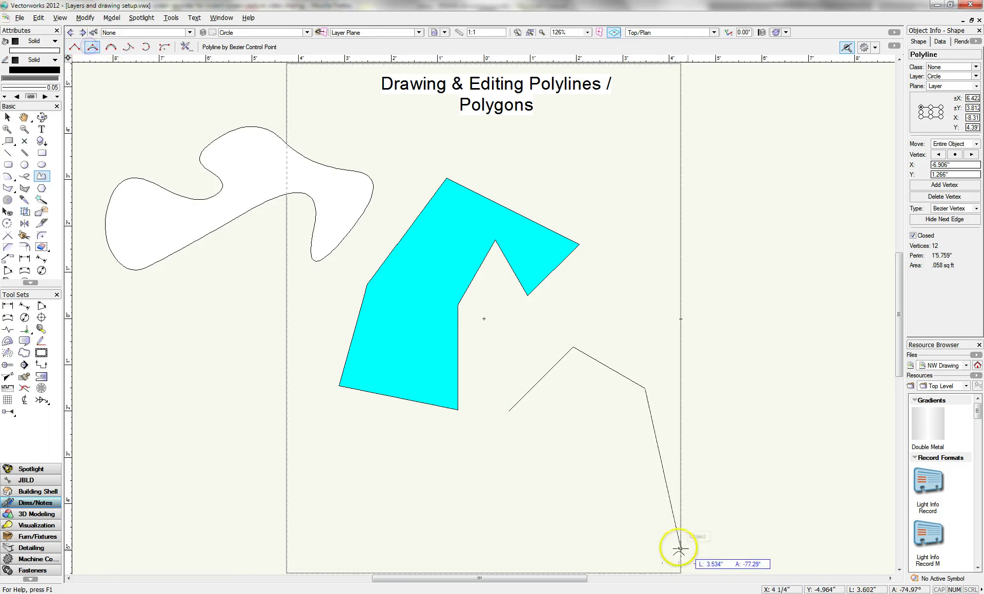
left_click(655, 457)
left_click(594, 457)
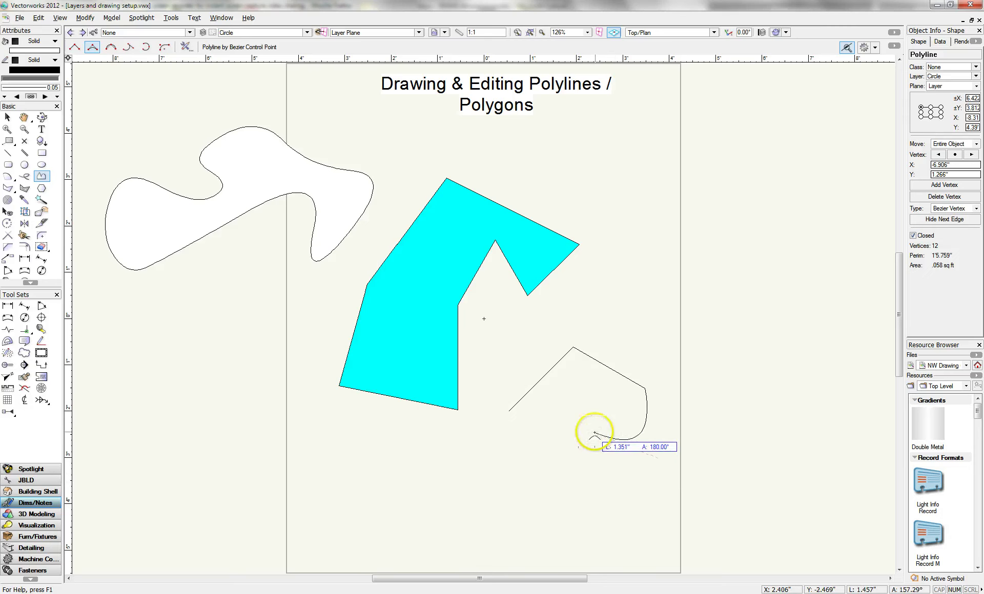
left_click(561, 420)
left_click(74, 46)
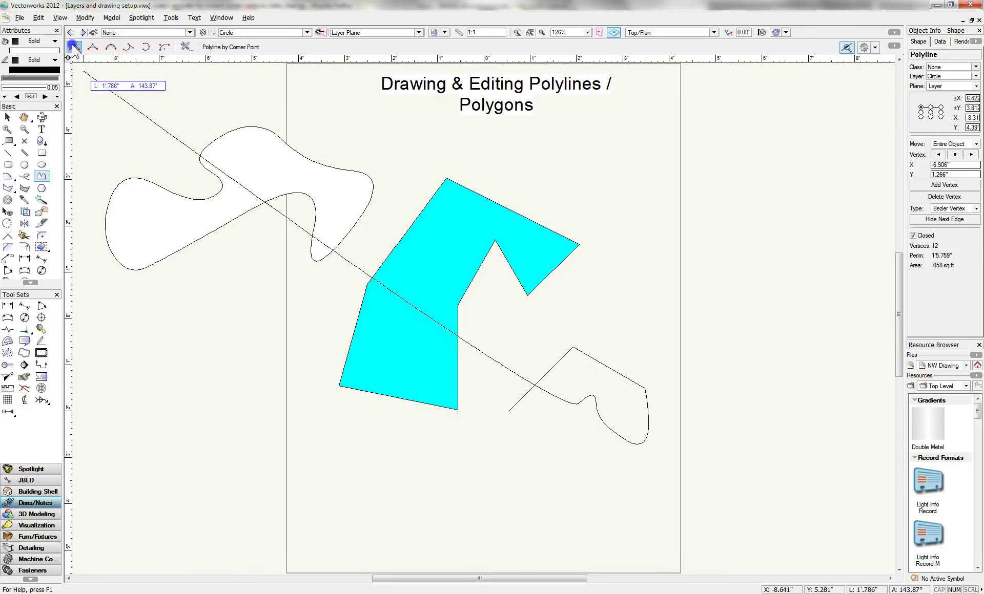
left_click(509, 411)
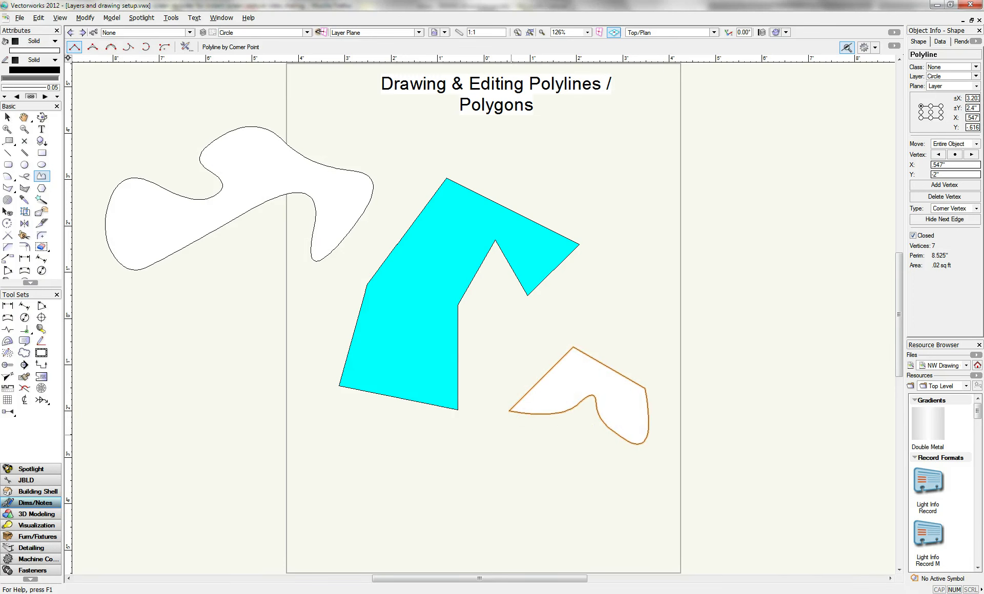
Draw a closed 8-point cubic-spline hook shape near the top right of the page.
left_click(110, 47)
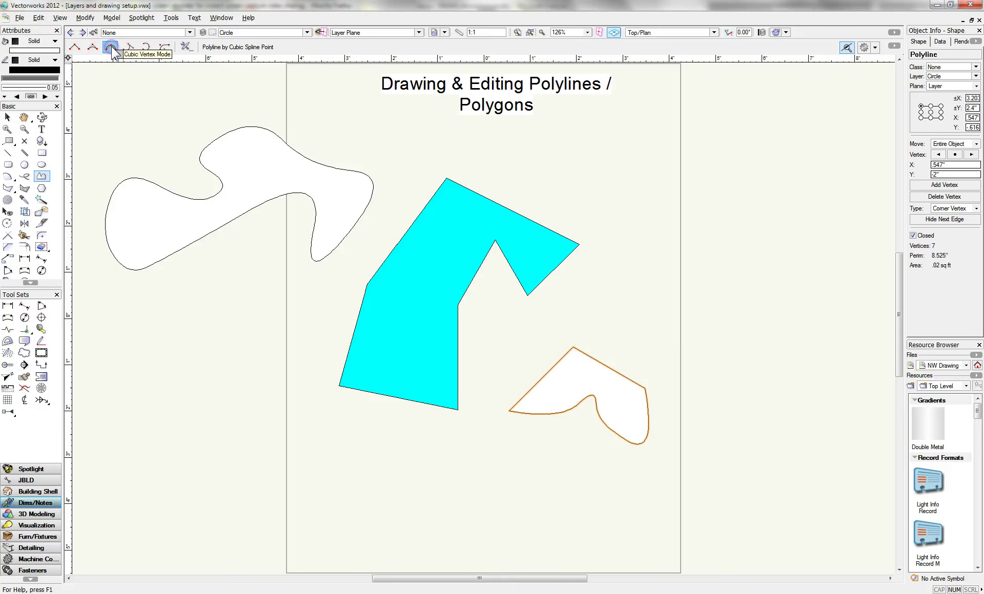
left_click(567, 153)
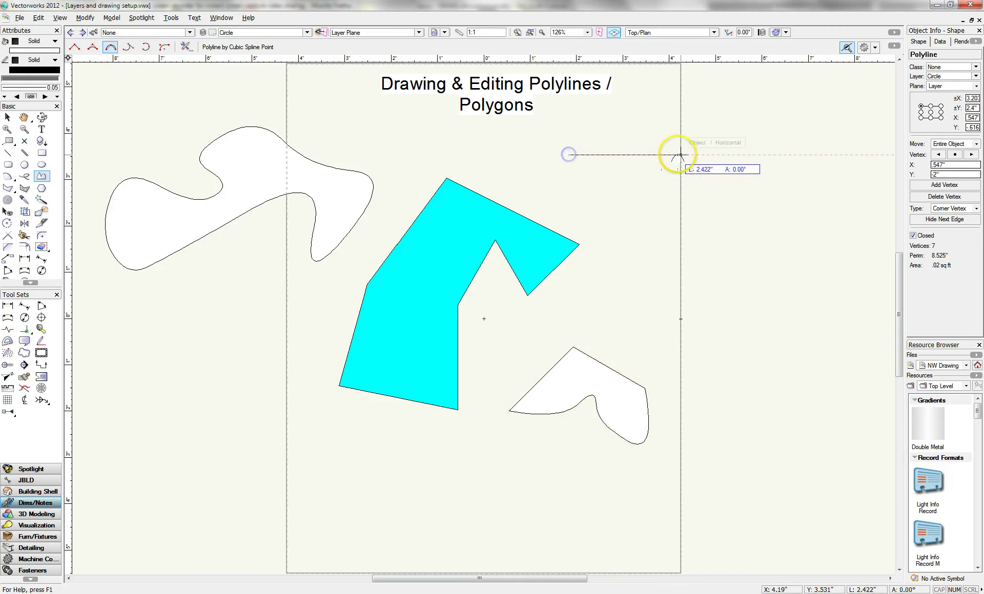
left_click(646, 93)
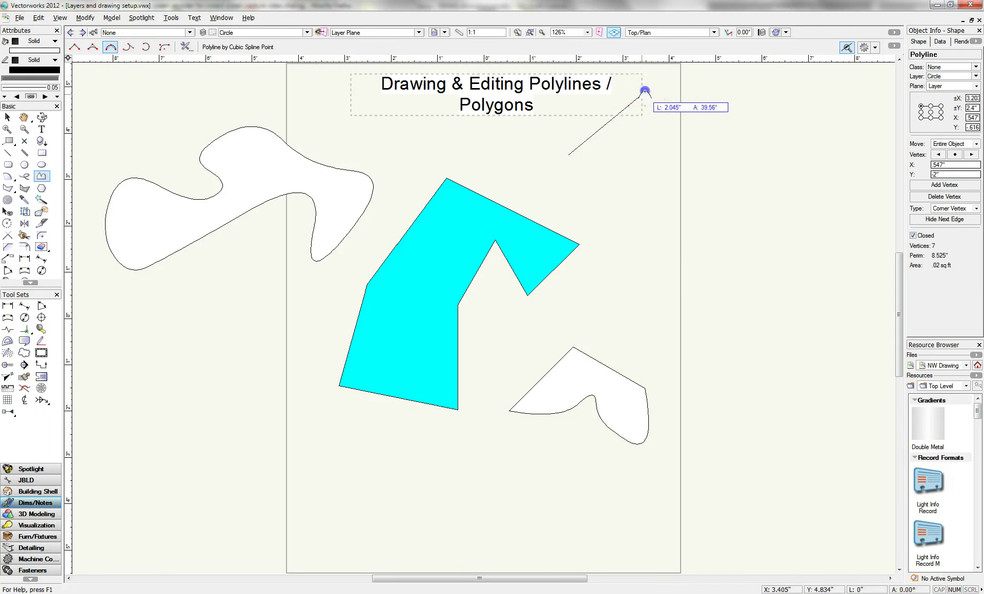
left_click(692, 181)
left_click(610, 195)
left_click(643, 144)
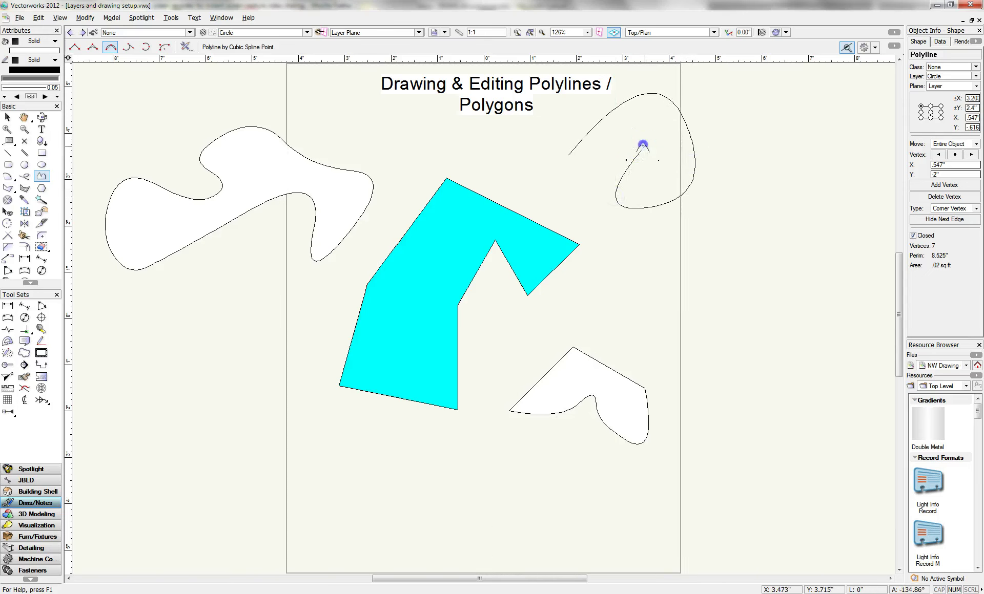
left_click(644, 114)
left_click(559, 197)
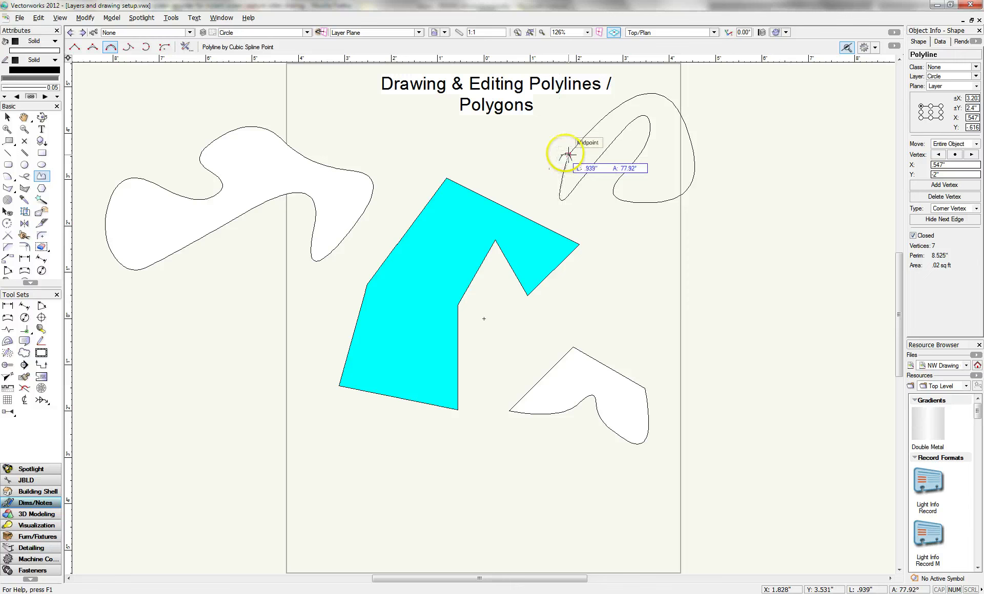
left_click(567, 154)
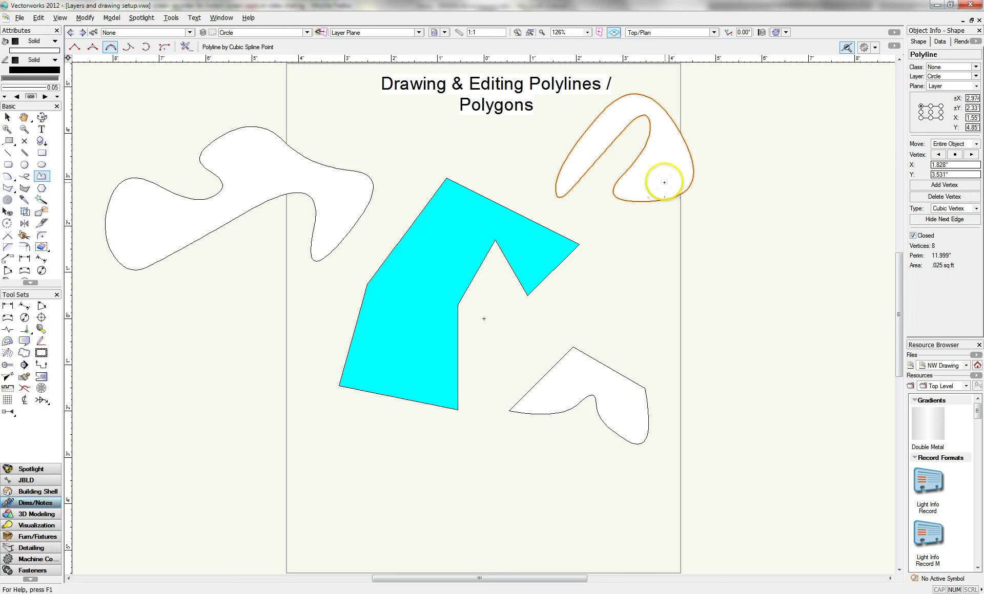
left_click(7, 117)
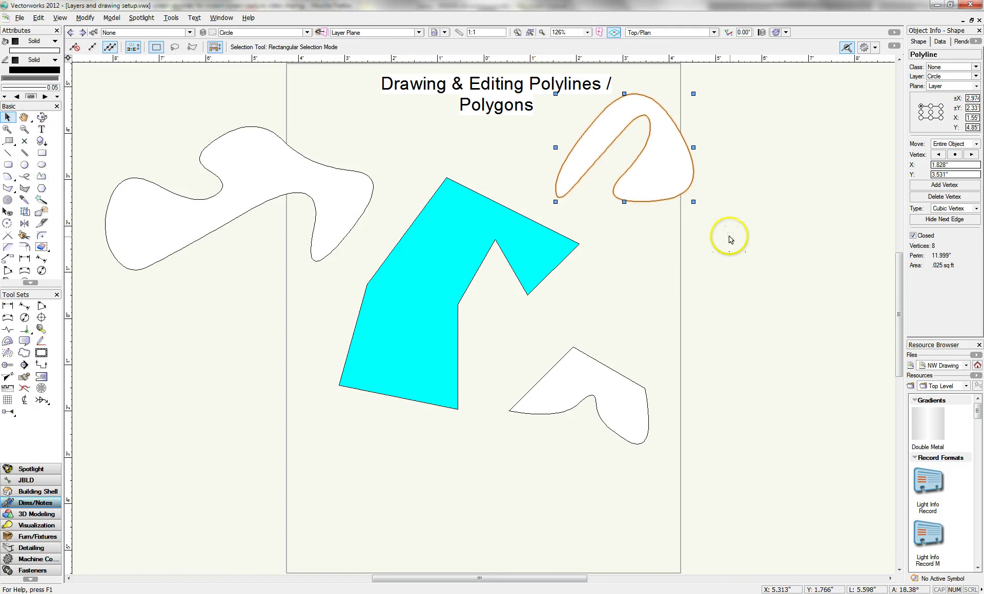
Drag a vertex of the top-right hook spline outward to the right.
double_click(652, 201)
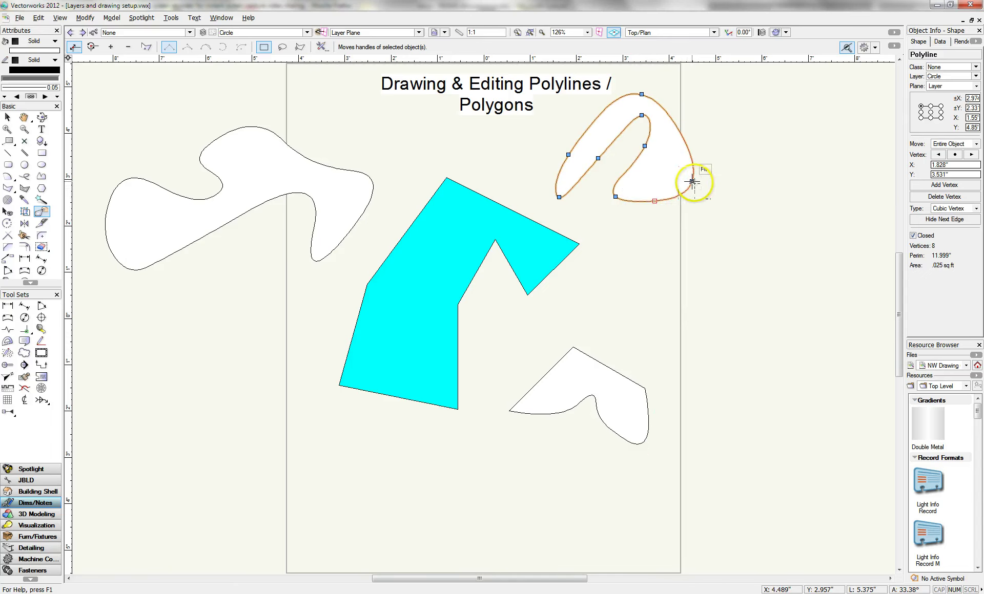
left_click(717, 225)
left_click(670, 202)
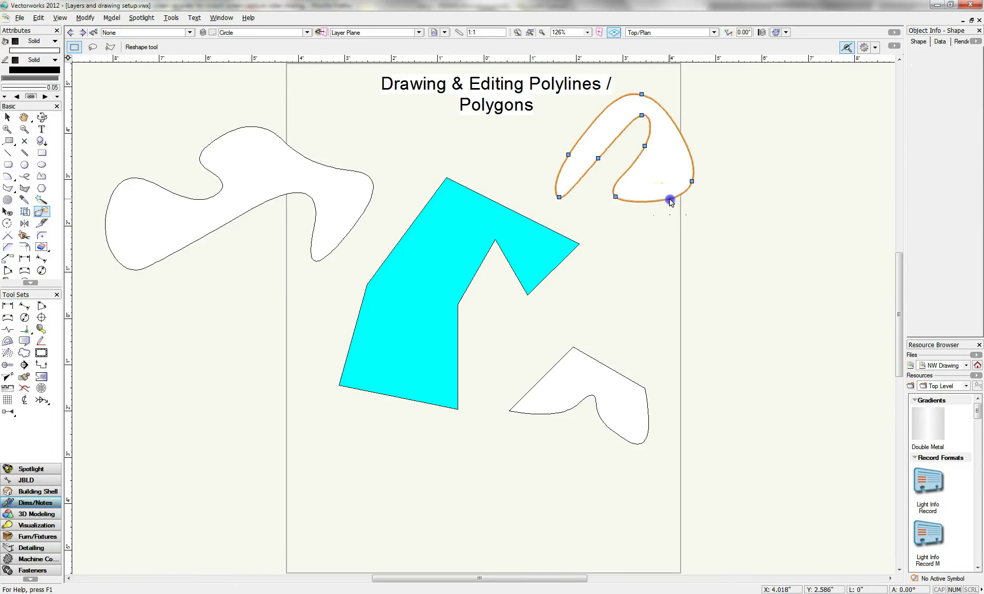
left_click(692, 182)
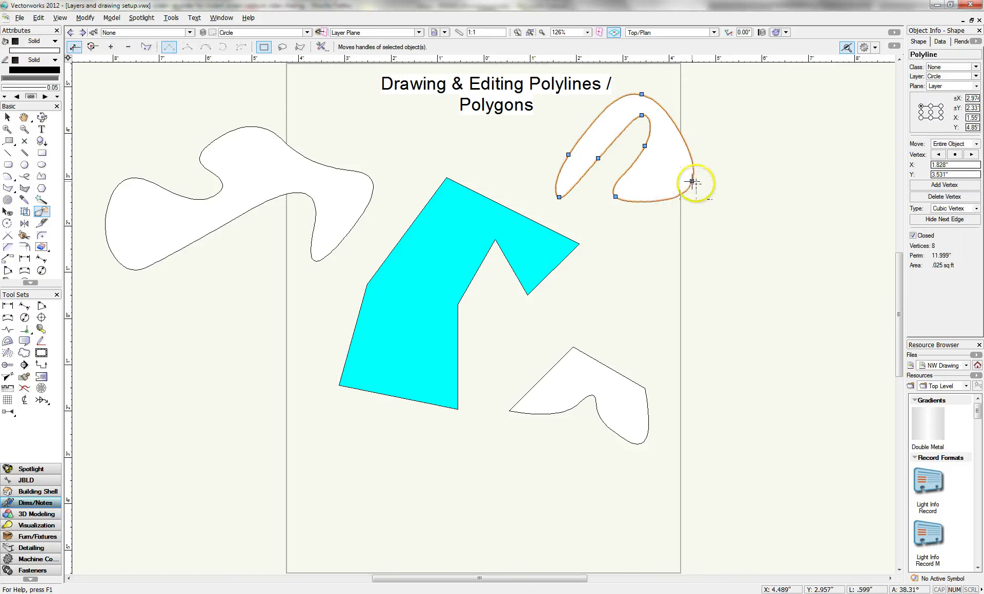
left_click_drag(691, 181, 763, 175)
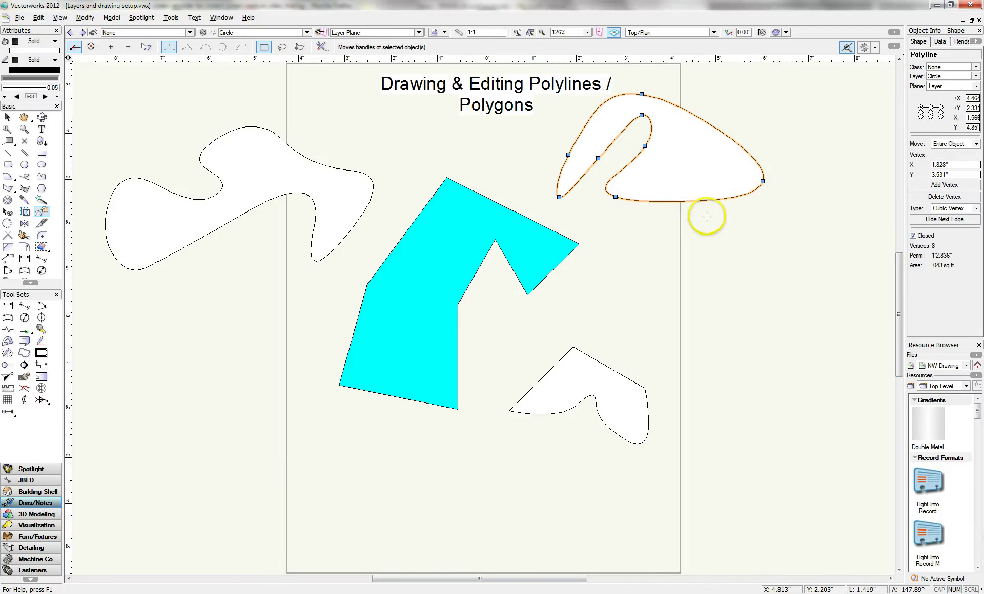
Add two vertices, moving one up-left and pulling a bottom vertex down to .057 sq ft.
left_click(944, 184)
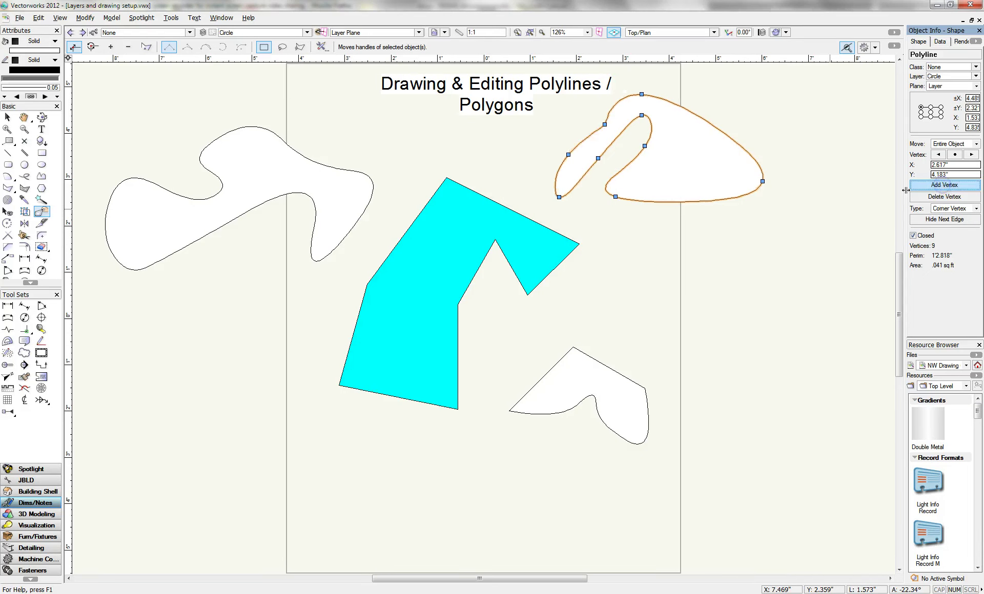
left_click(698, 203)
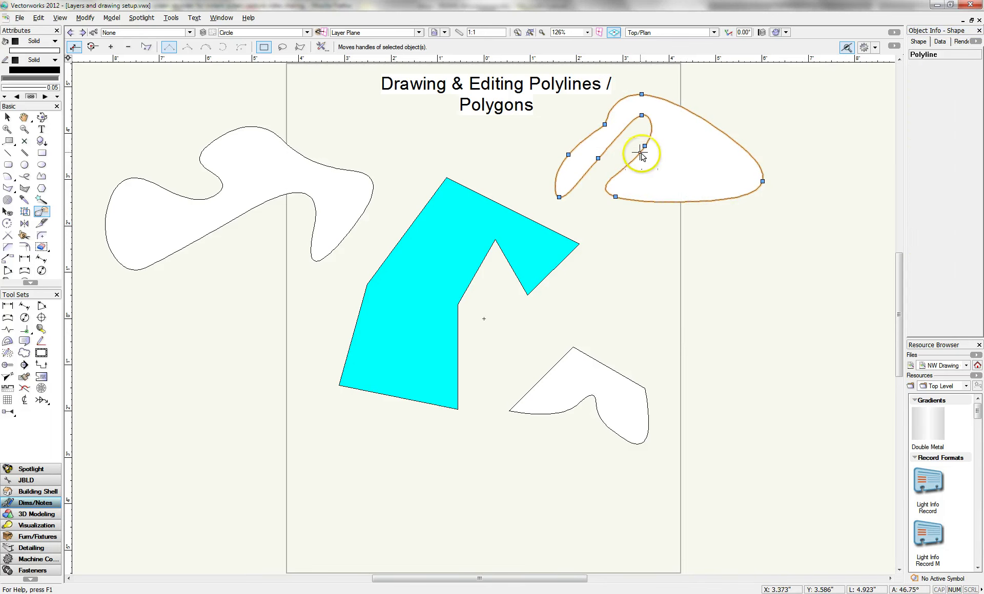
left_click_drag(604, 124, 564, 100)
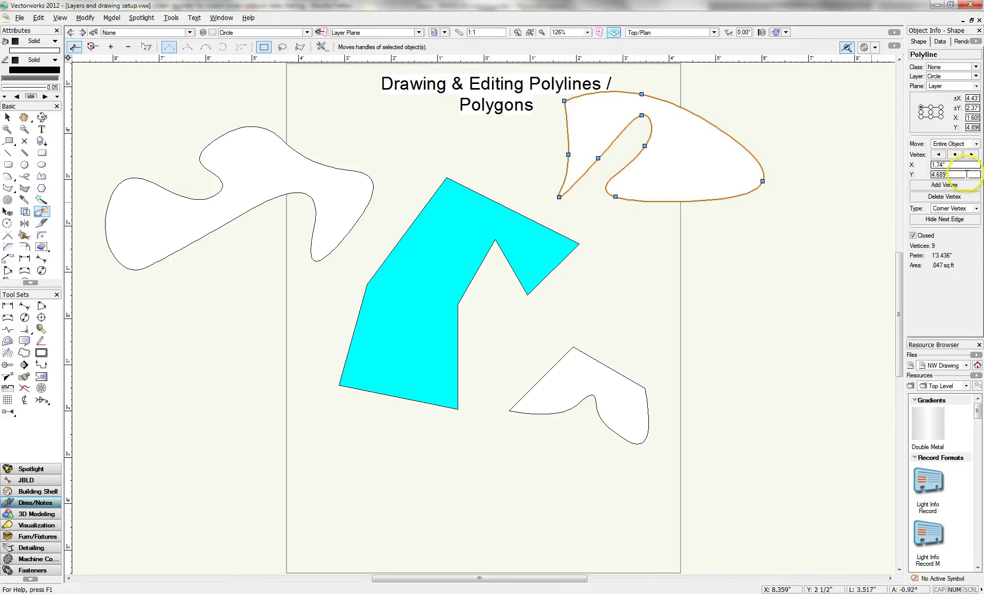
left_click(941, 187)
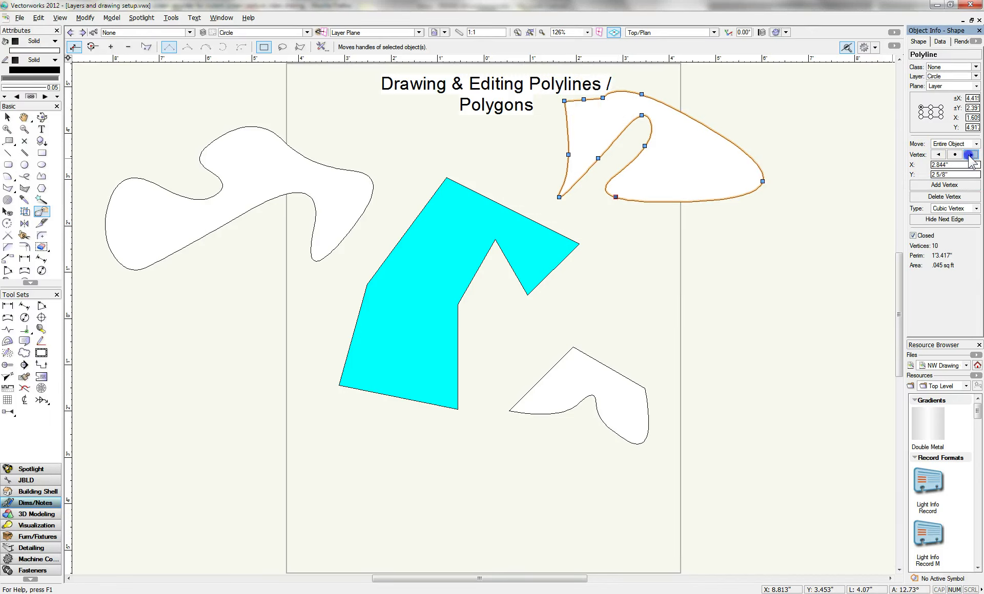
left_click_drag(615, 197, 611, 236)
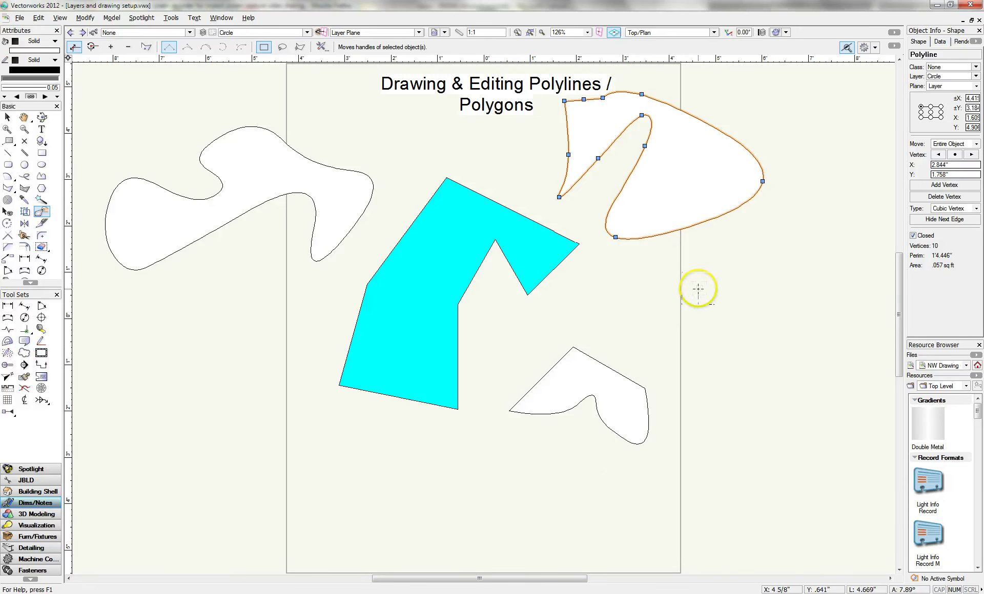
Delete all four polylines, excluding the title from the selection.
left_click(8, 118)
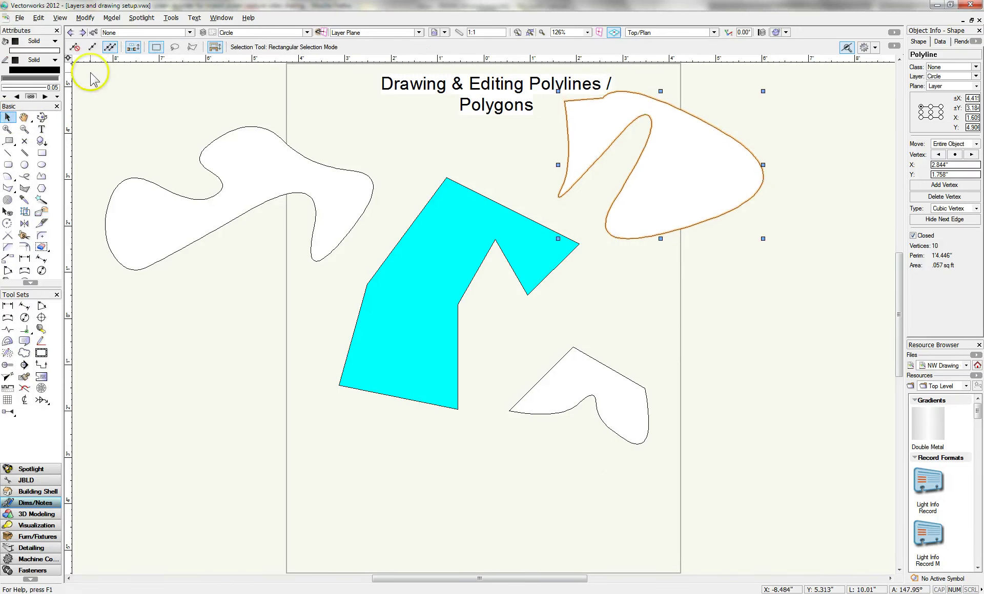
left_click_drag(90, 69, 797, 480)
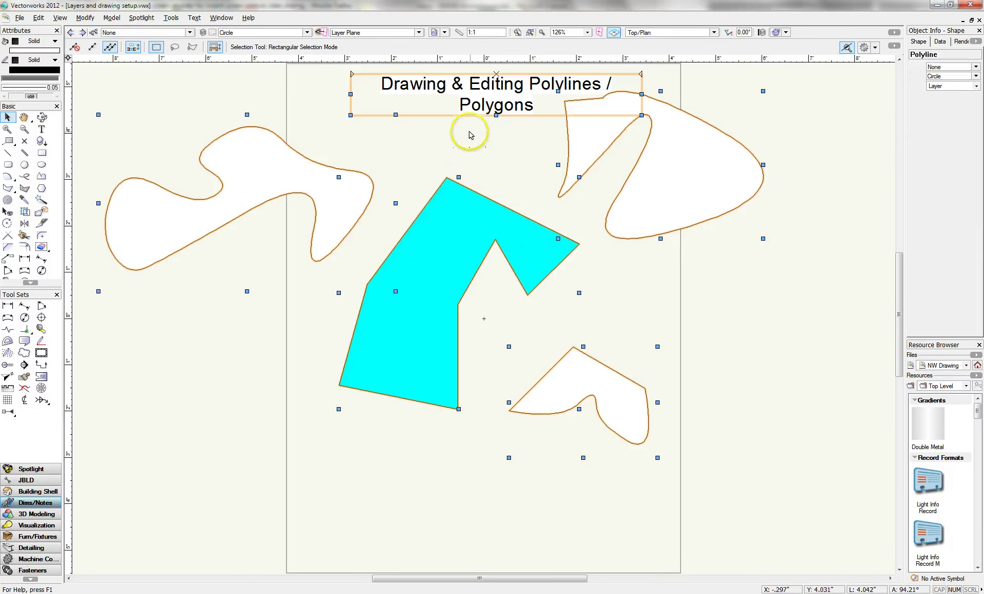
left_click(466, 110, "shift")
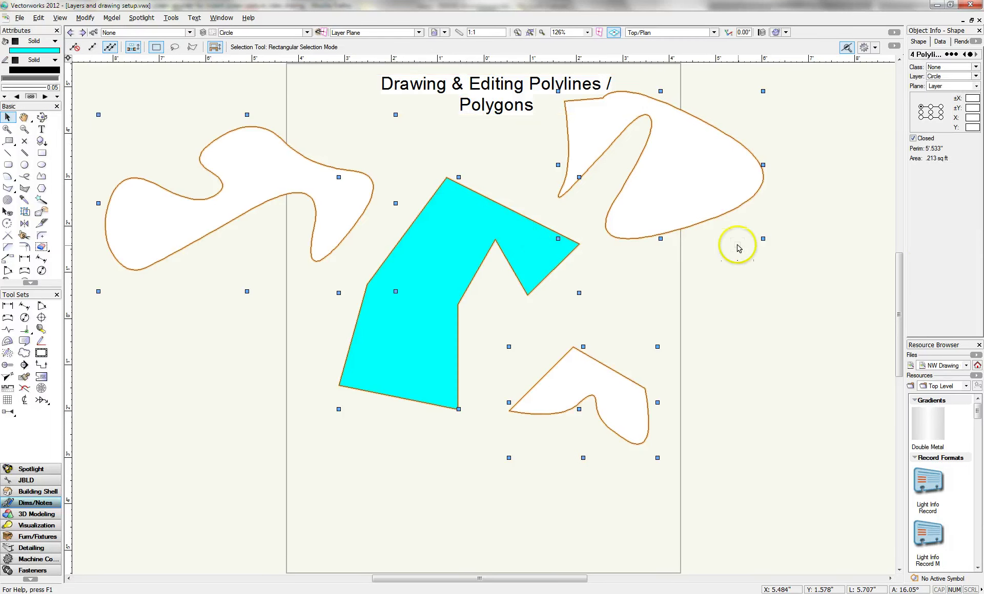
key("Delete")
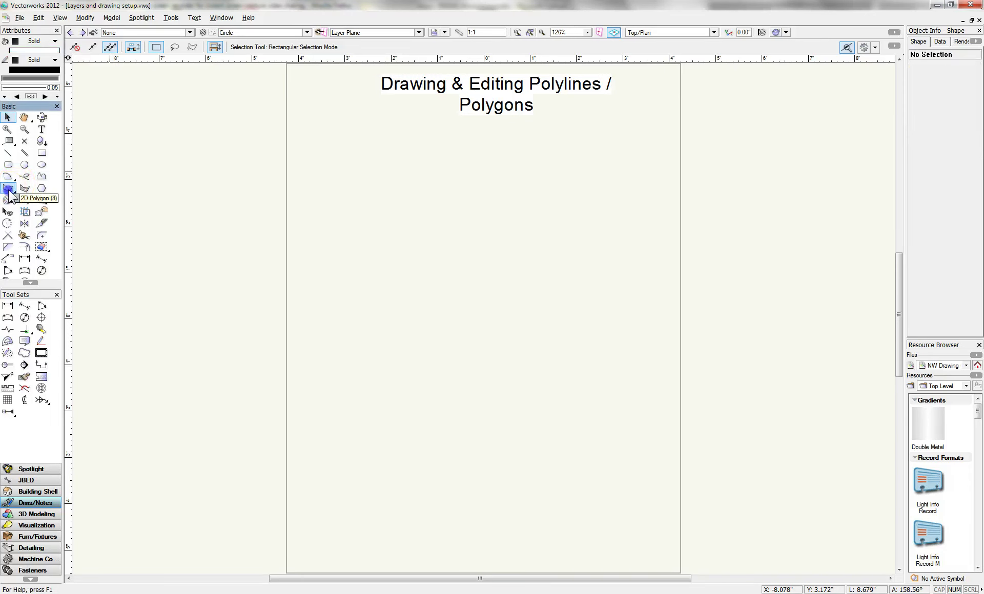
With the Polygon tool, place six corners running down the left side to the bottom.
left_click(8, 189)
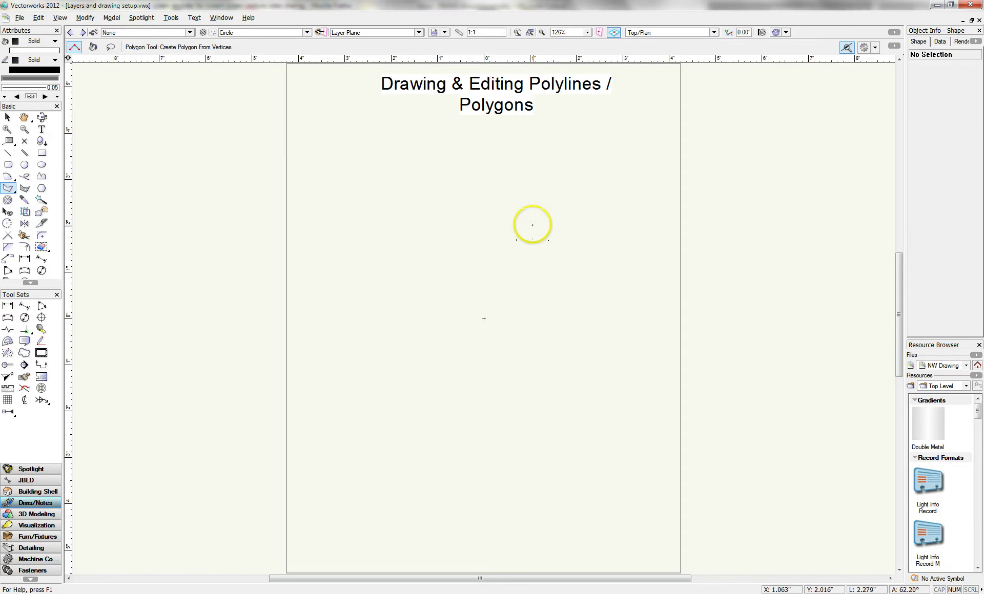
left_click(529, 179)
left_click(393, 141)
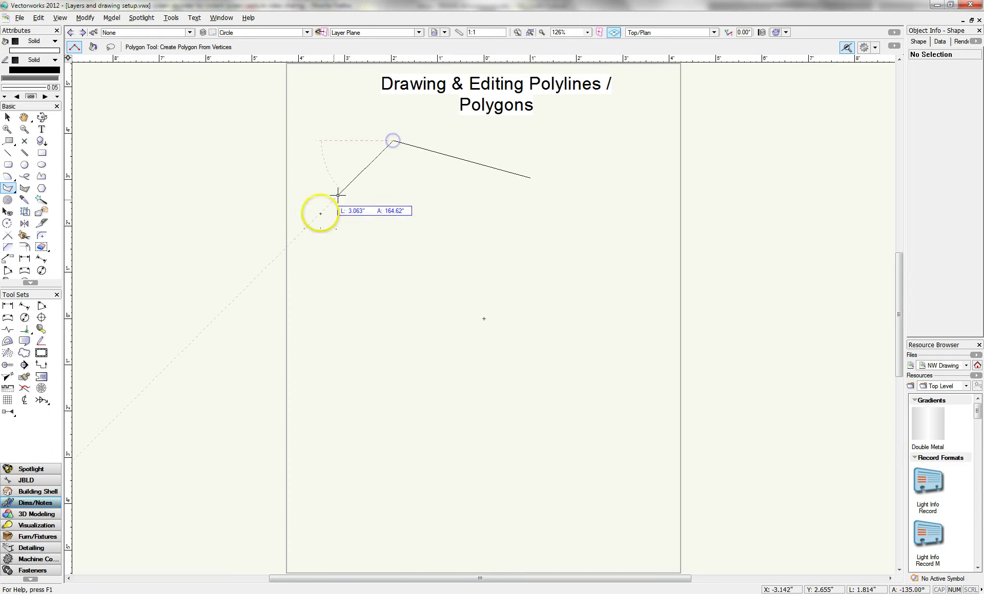
left_click(308, 225)
left_click(406, 324)
left_click(369, 417)
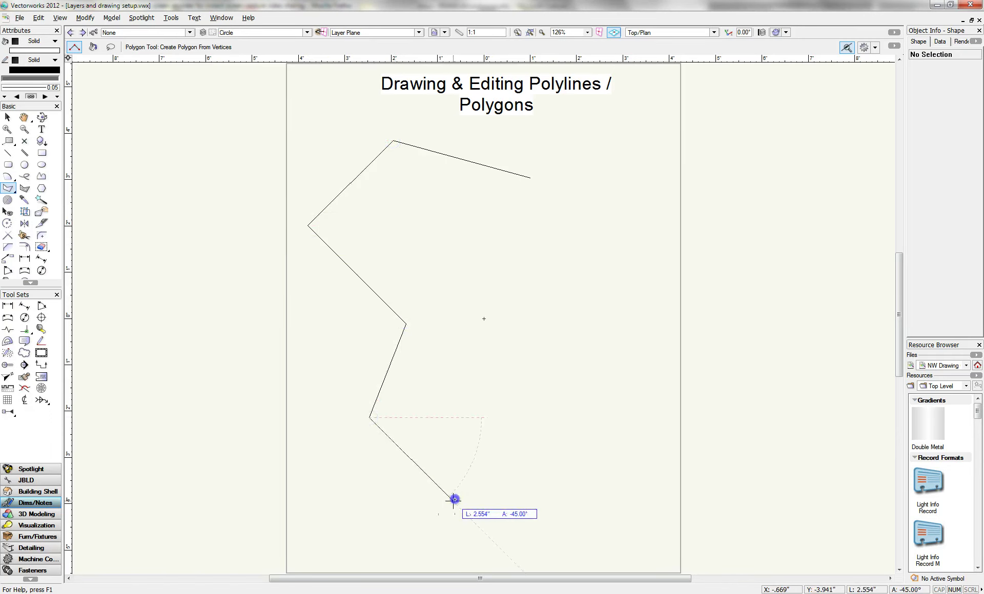
left_click(453, 500)
Place five corners up the right side and close the 11-vertex polygon.
left_click(534, 453)
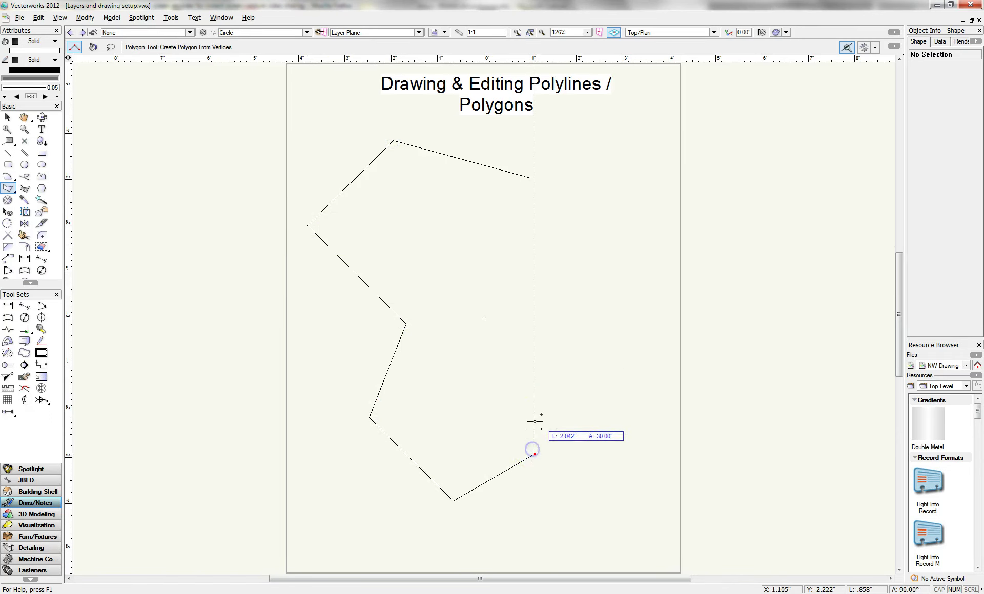
left_click(524, 337)
left_click(600, 306)
left_click(577, 242)
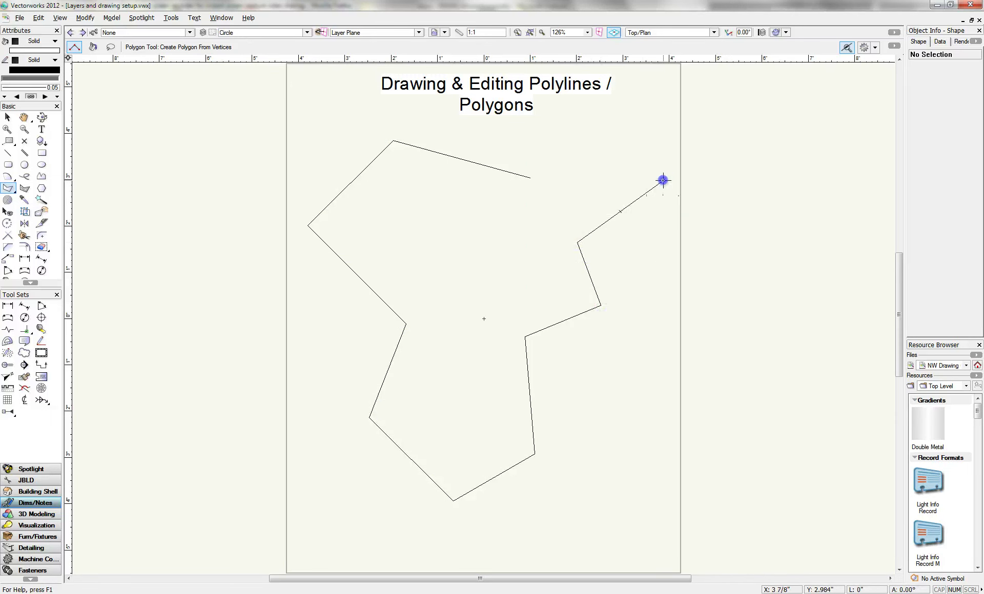
left_click(663, 179)
left_click(529, 178)
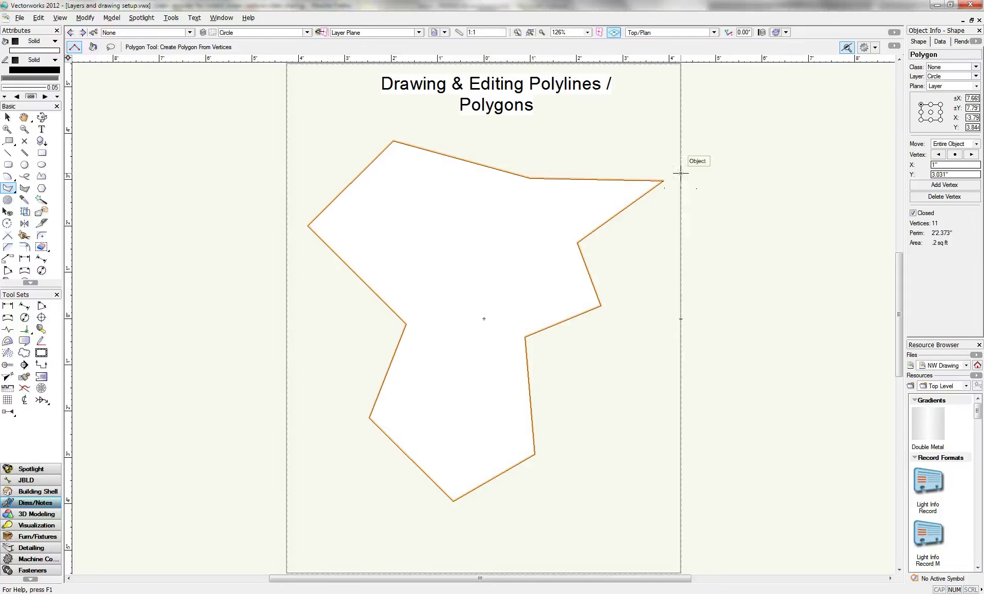
left_click(752, 264)
Delete the straight-sided polygon, pick the Double-Line Polygon tool and dismiss the mail notification.
key("Delete")
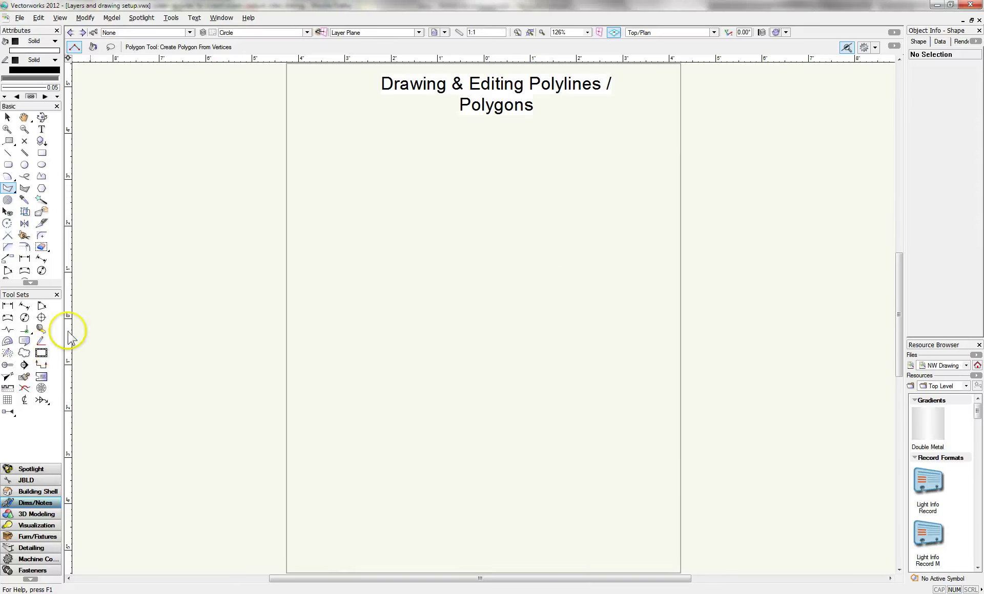
left_click(24, 192)
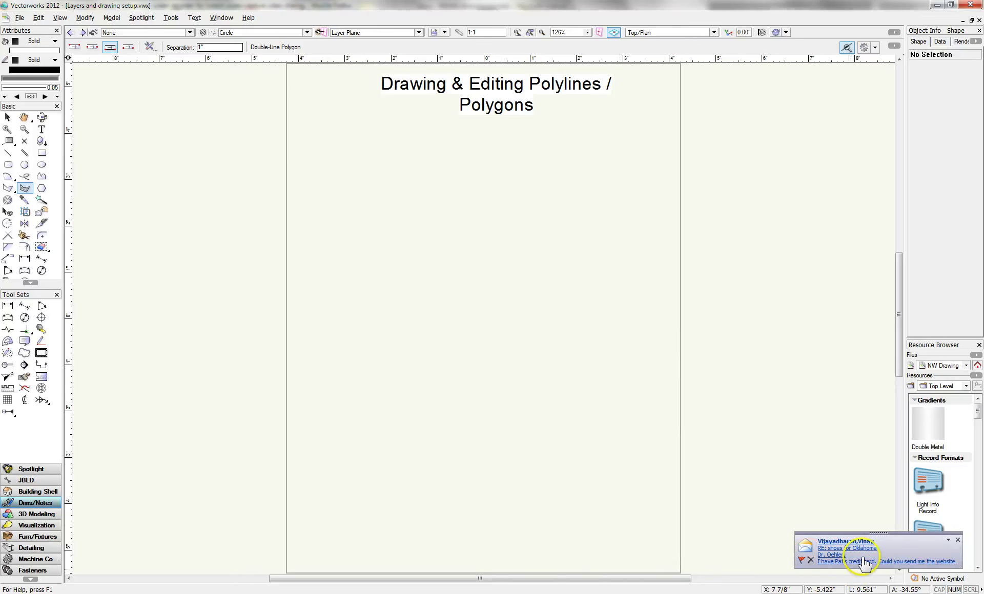
left_click(957, 540)
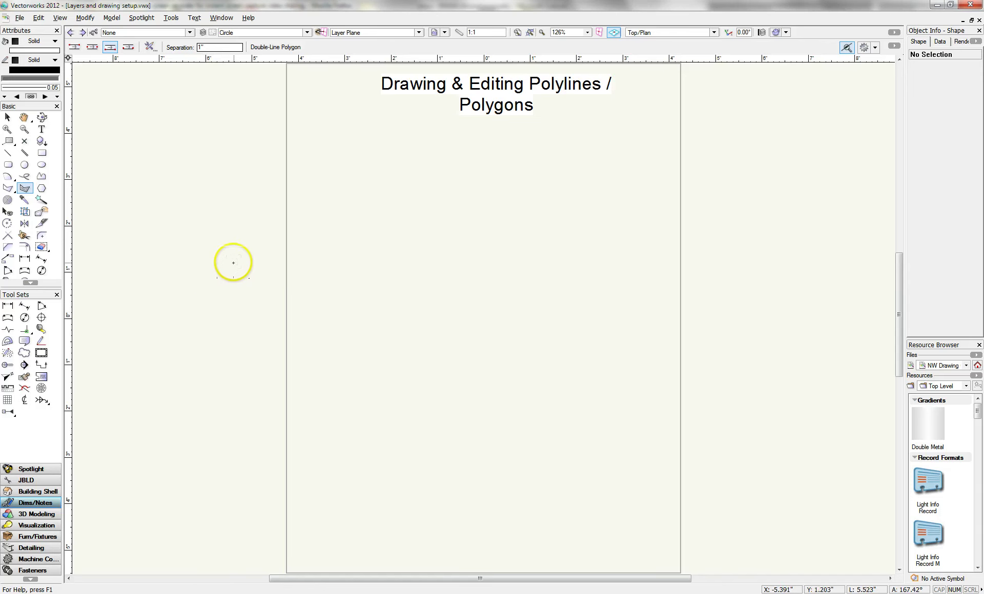
Draw a four-corner double-line polygon with left, top, lower-right and bottom corners, closed at its start.
left_click(203, 312)
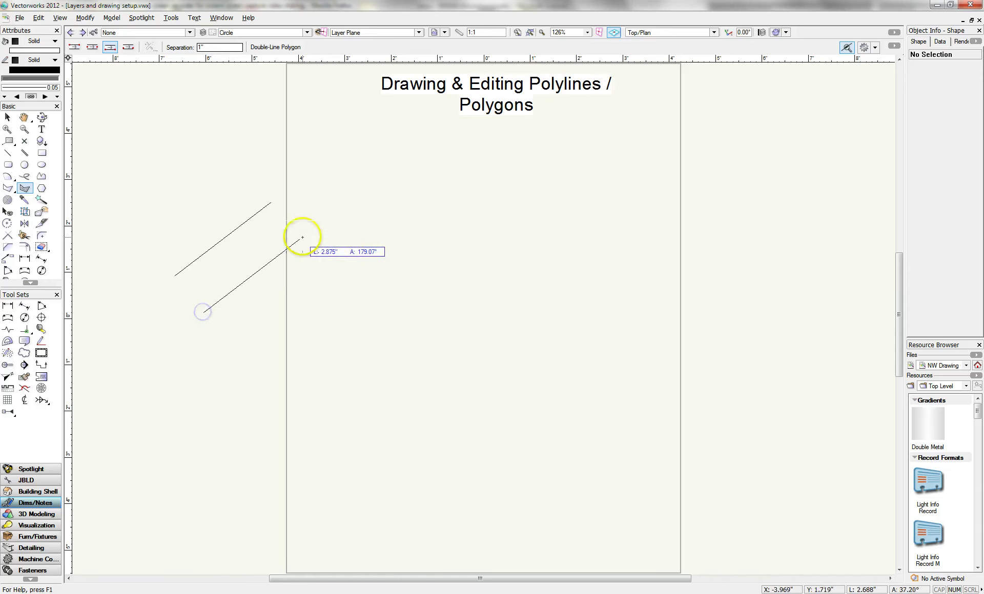
left_click(409, 151)
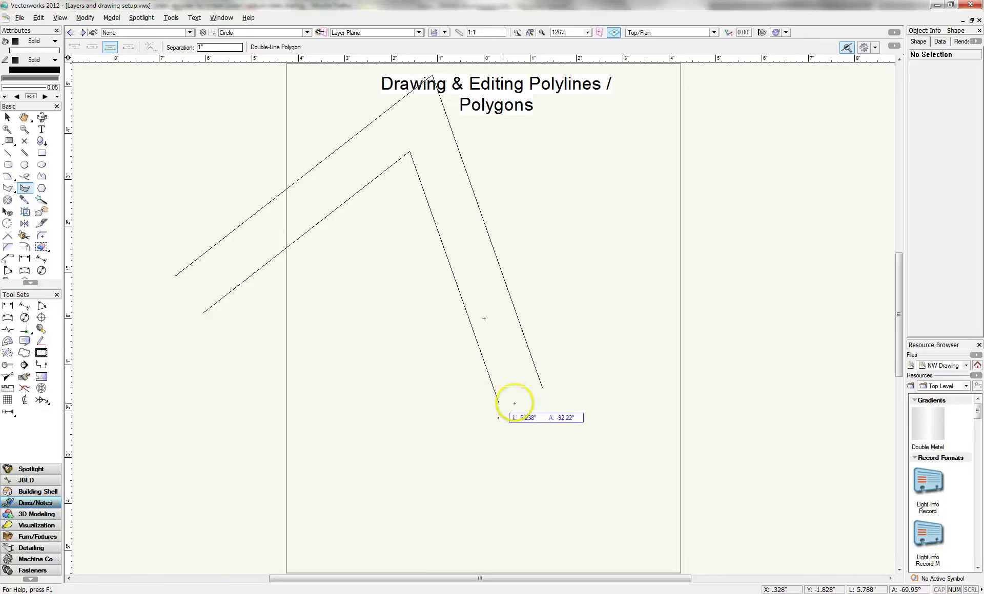
left_click(540, 494)
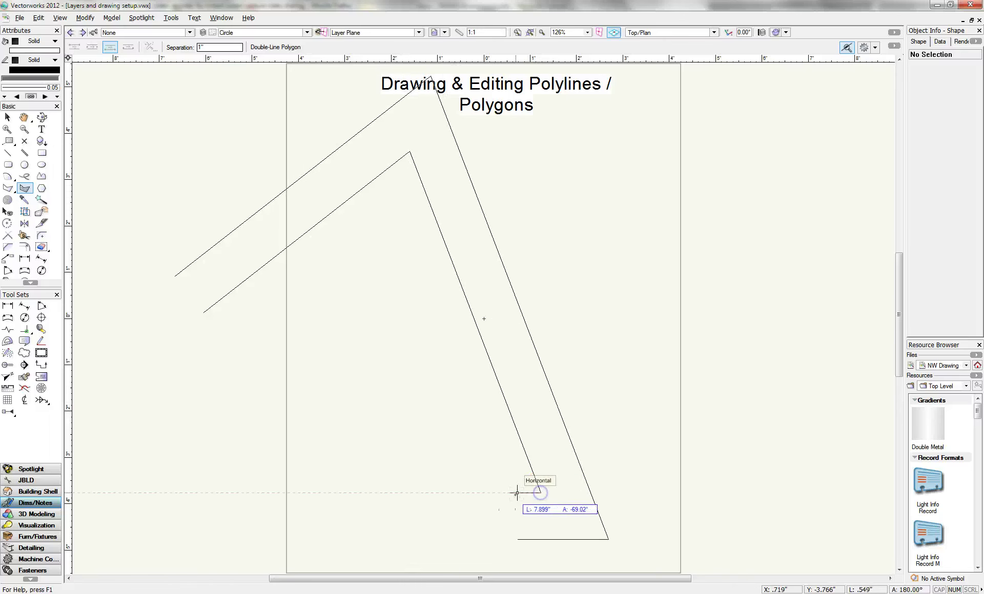
left_click(408, 513)
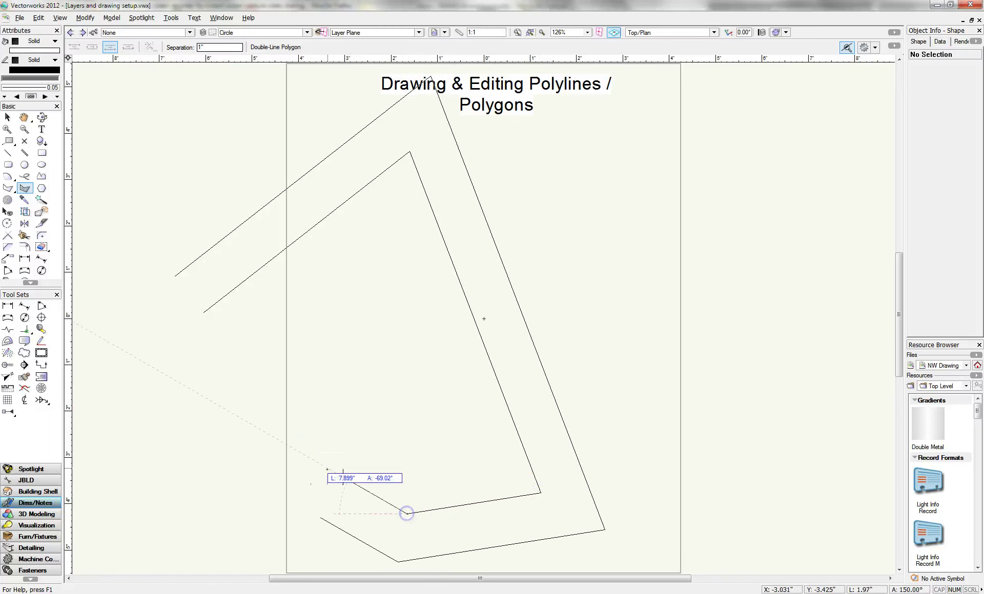
left_click(203, 312)
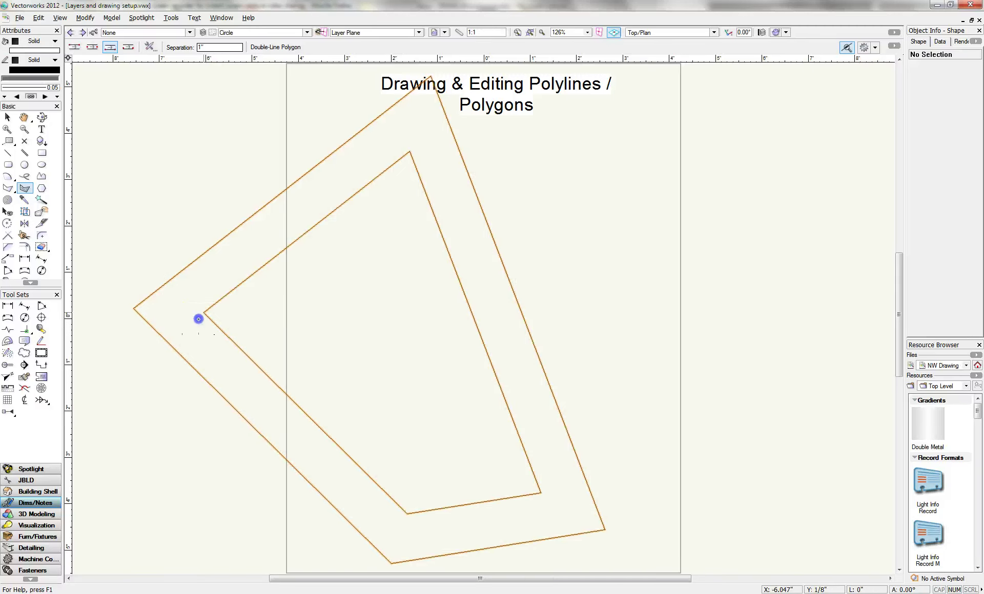
Inspect individual inner edges, then marquee-select all eight double-polygon lines and delete them.
left_click(7, 118)
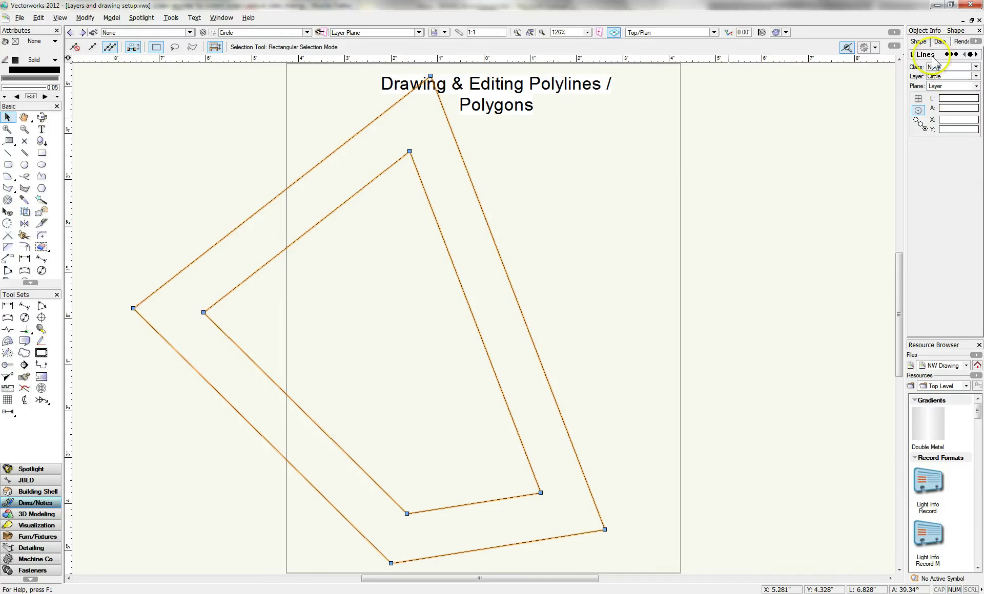
left_click(516, 219)
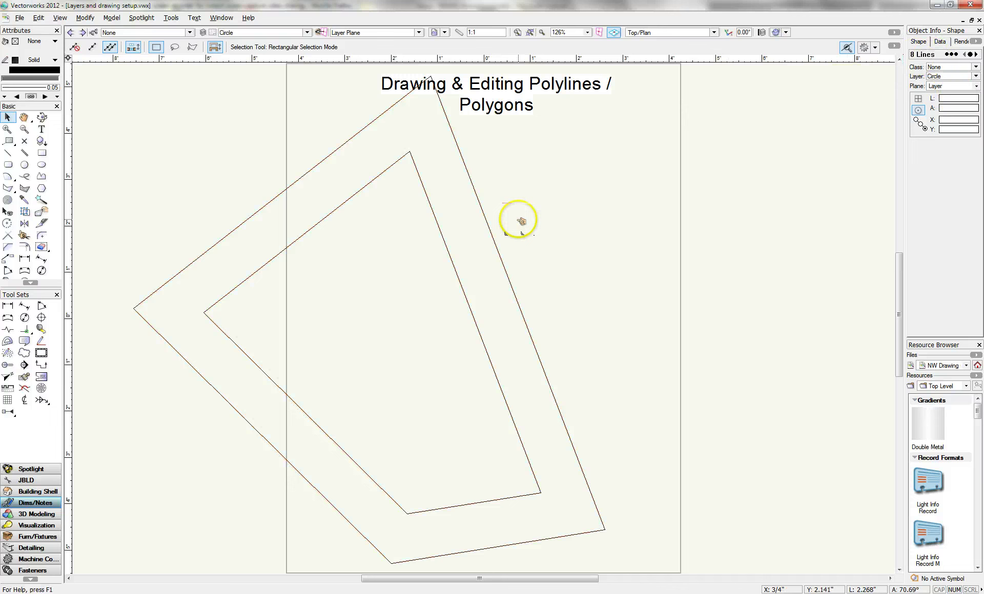
left_click(369, 185)
left_click(426, 196)
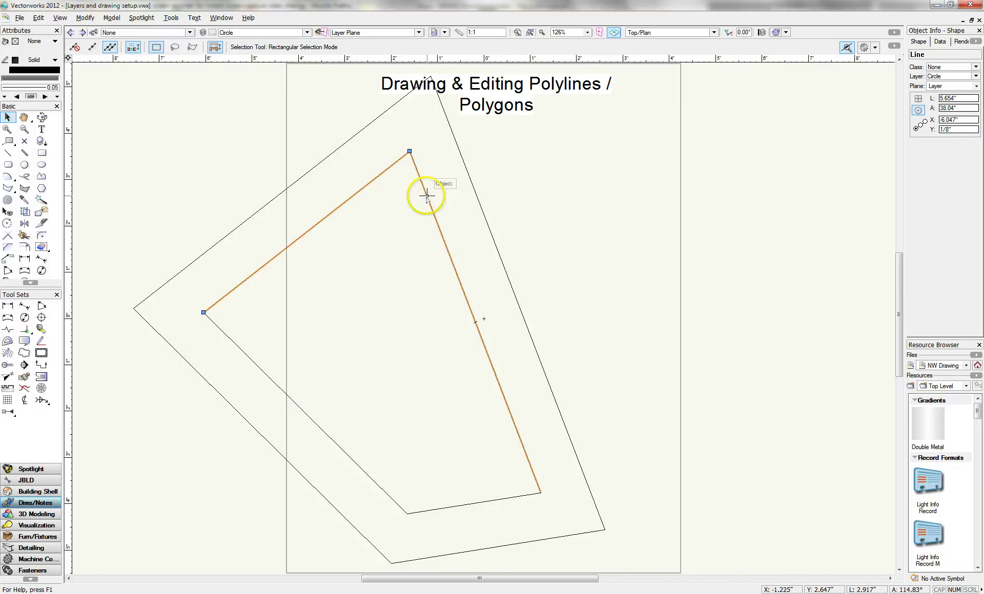
left_click(436, 224)
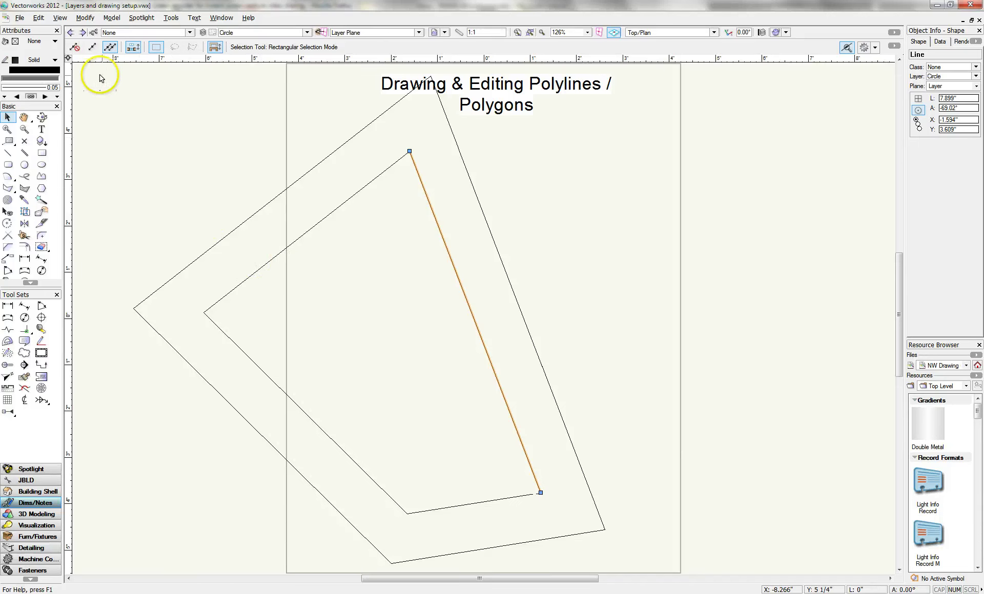
left_click_drag(101, 76, 633, 568)
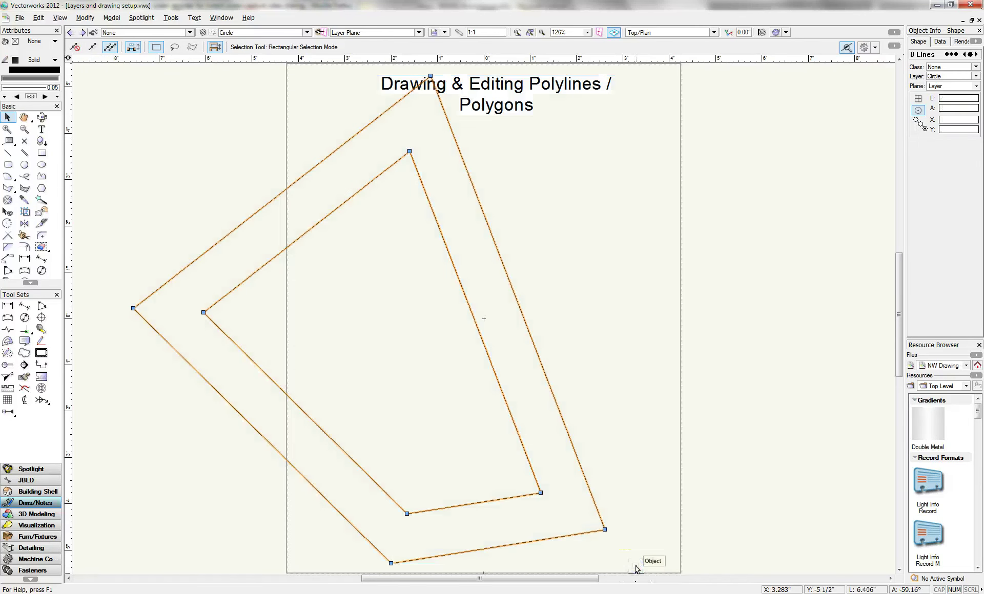
key("Delete")
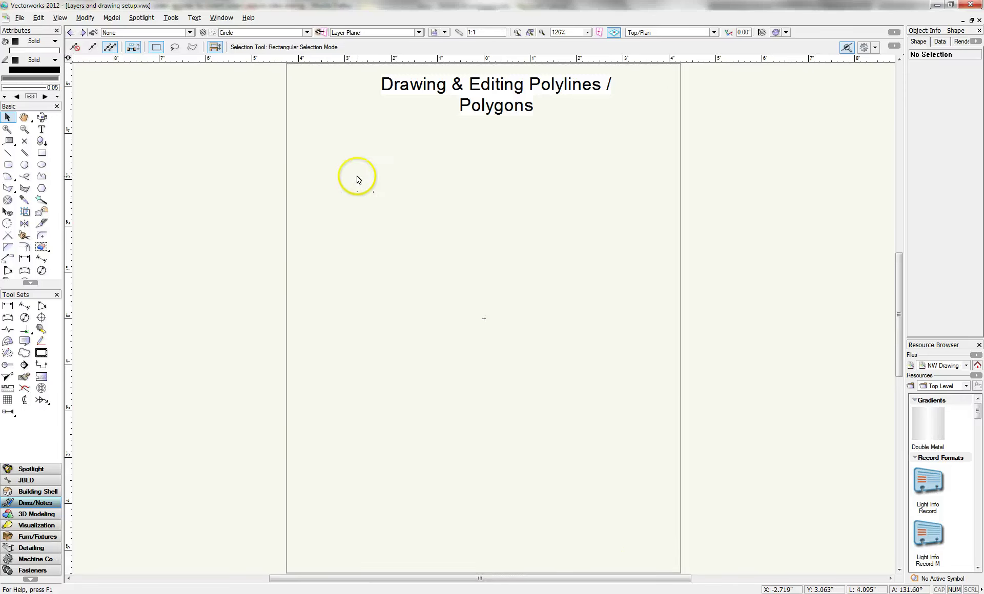